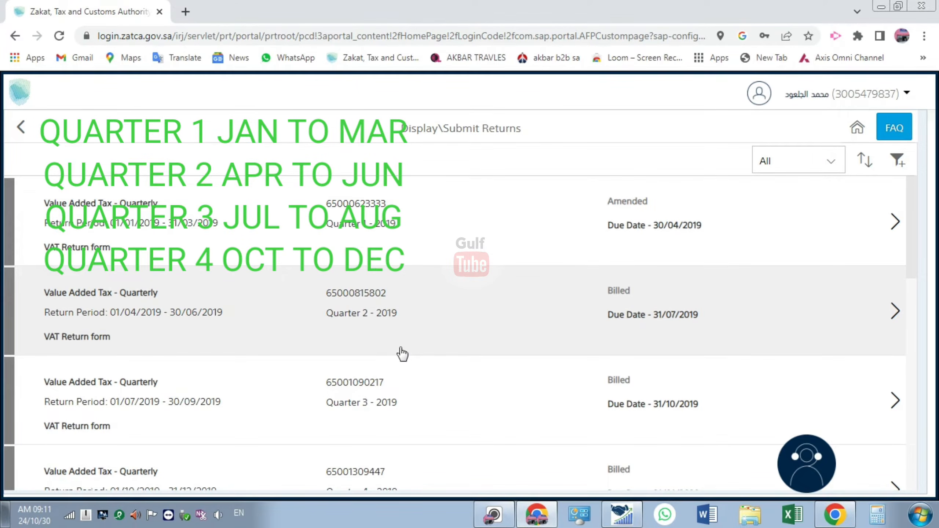
Open the unfiled Quarter 3 - 2024 quarterly VAT return from the full returns list and dismiss the IBAN notice
scroll(402, 354, down, 12)
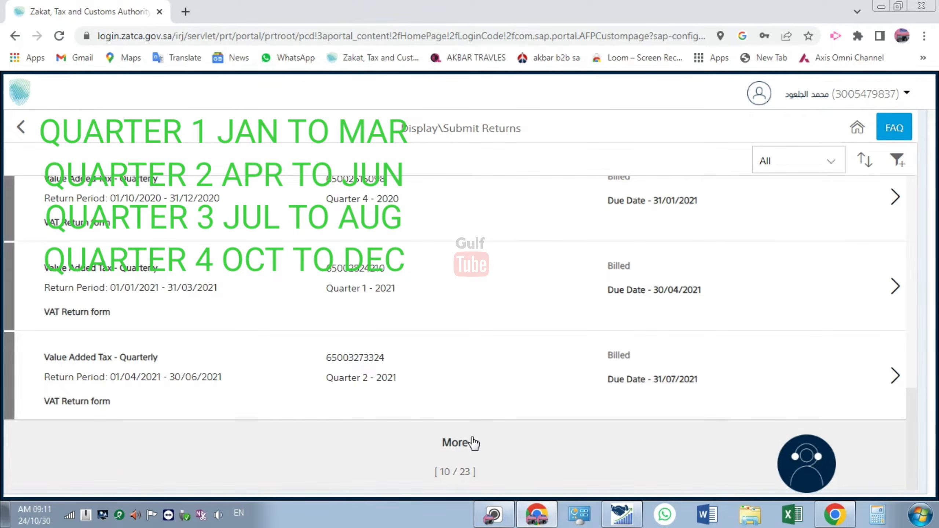
click(462, 444)
scroll(432, 344, down, 20)
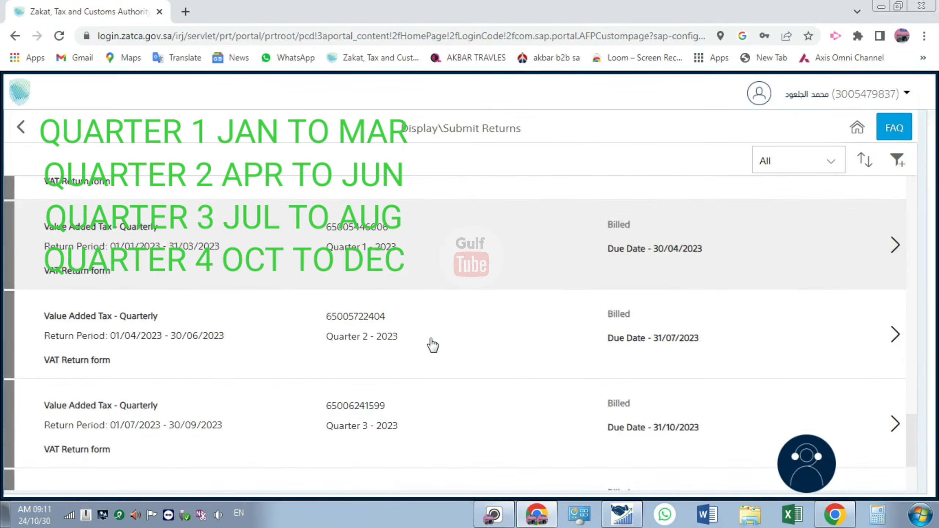
scroll(432, 344, down, 2)
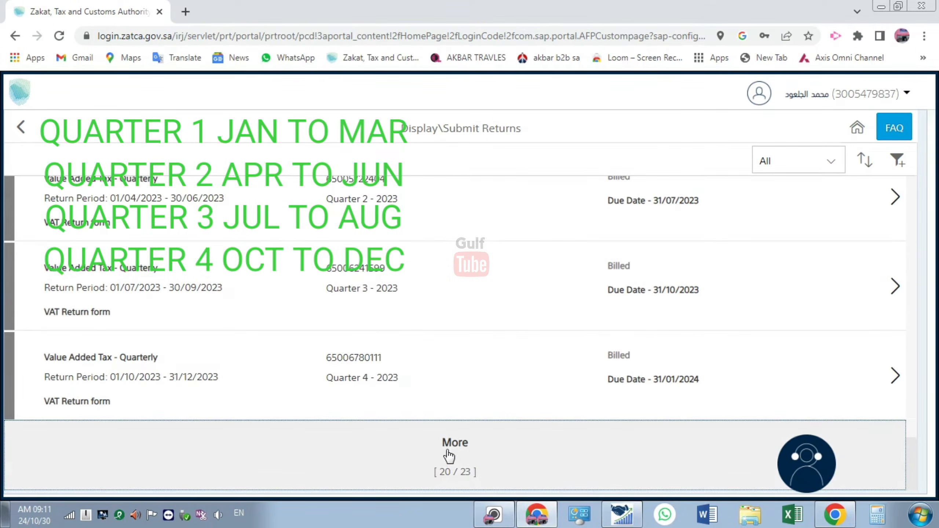
click(452, 448)
scroll(449, 405, down, 5)
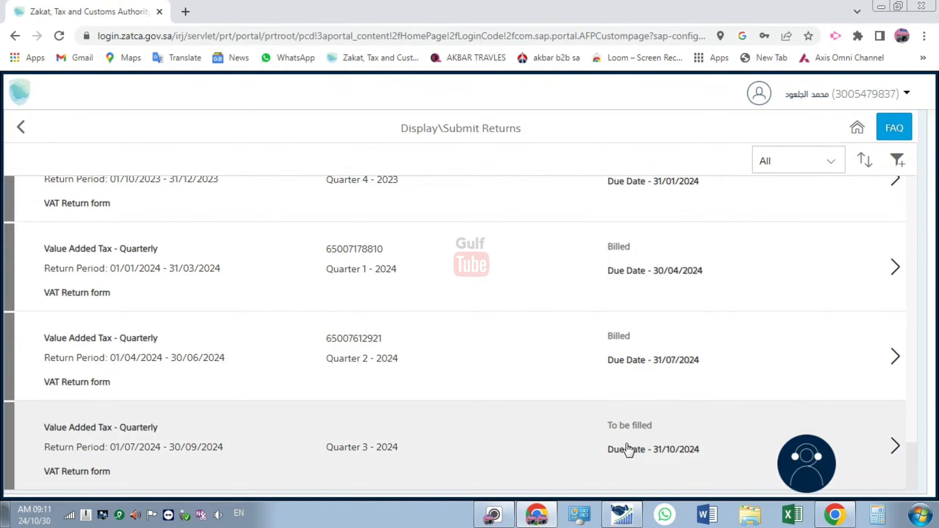
click(673, 454)
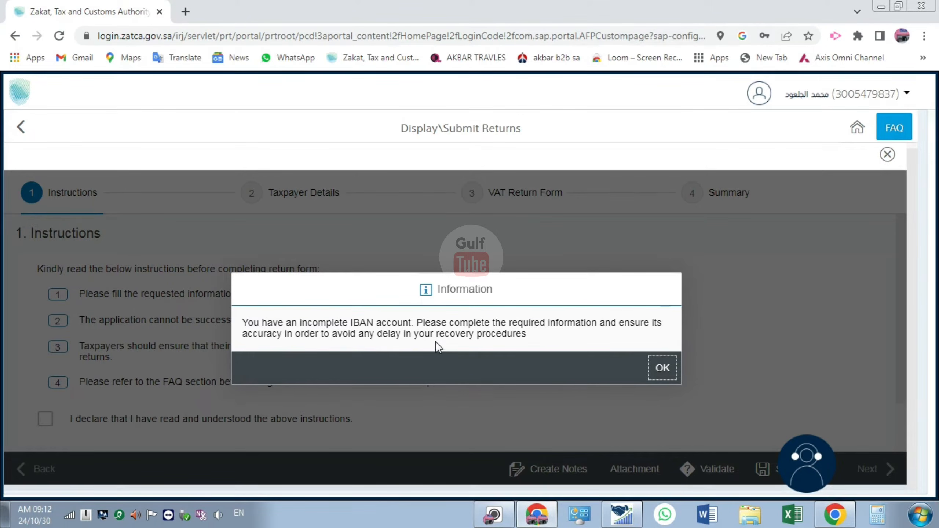
click(661, 370)
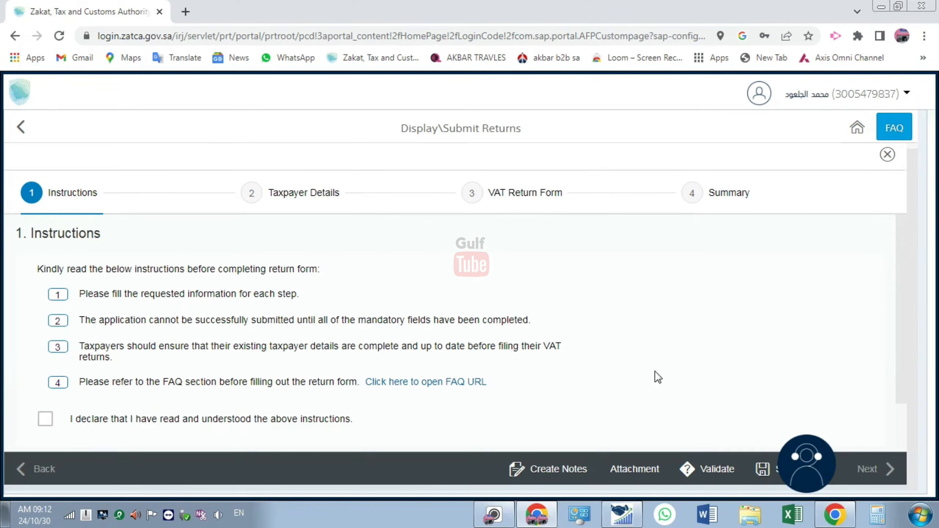
Accept the instructions declaration and confirm the taxpayer details to proceed to the VAT Return Form
scroll(285, 346, down, 2)
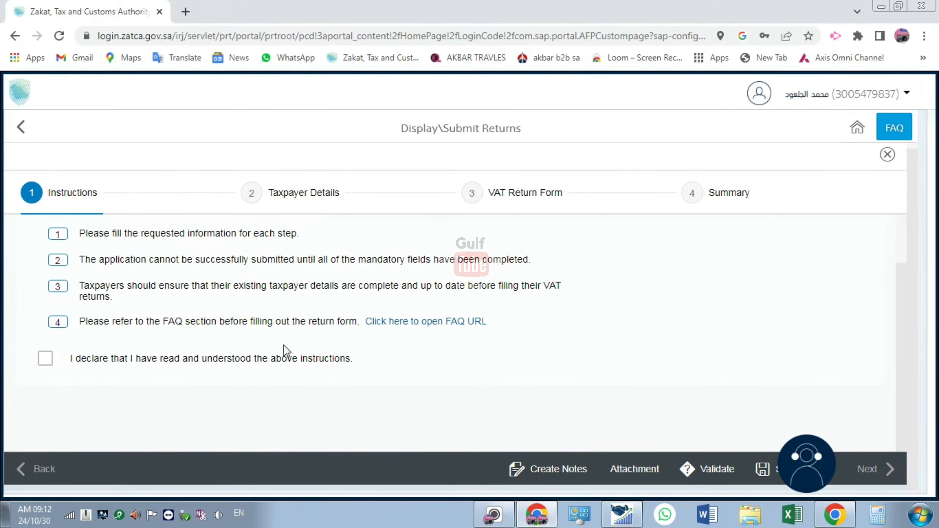
click(45, 358)
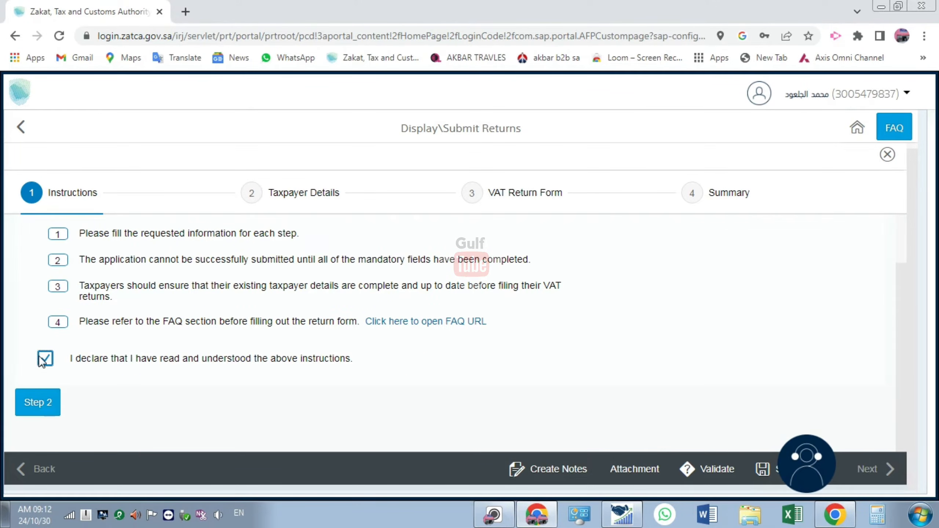
click(39, 409)
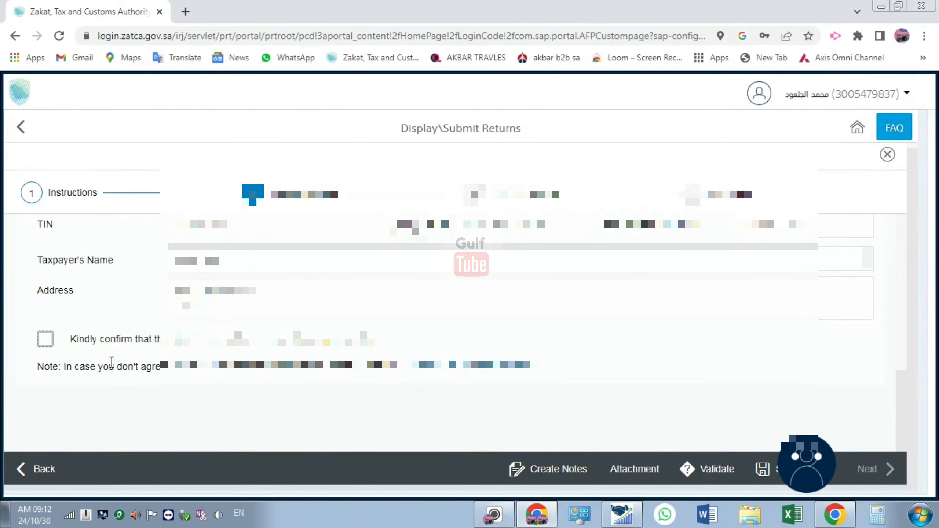
click(51, 343)
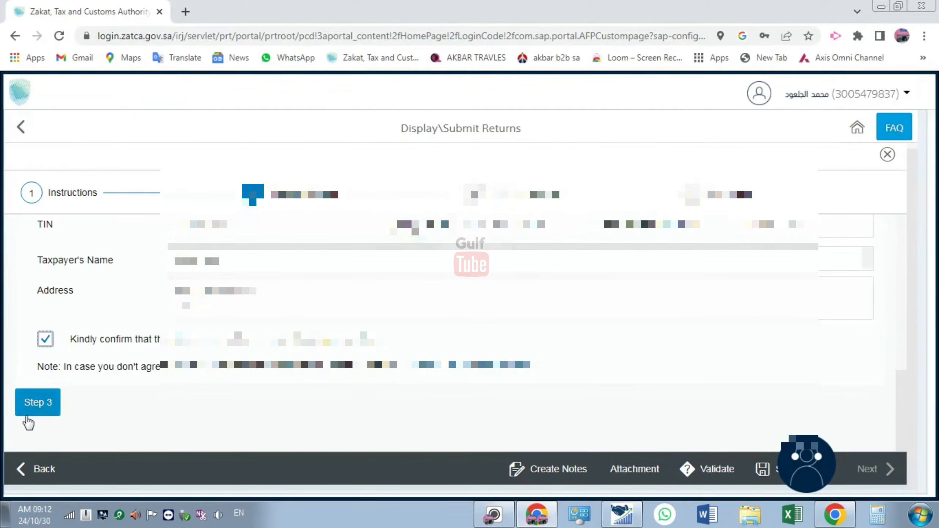
click(45, 404)
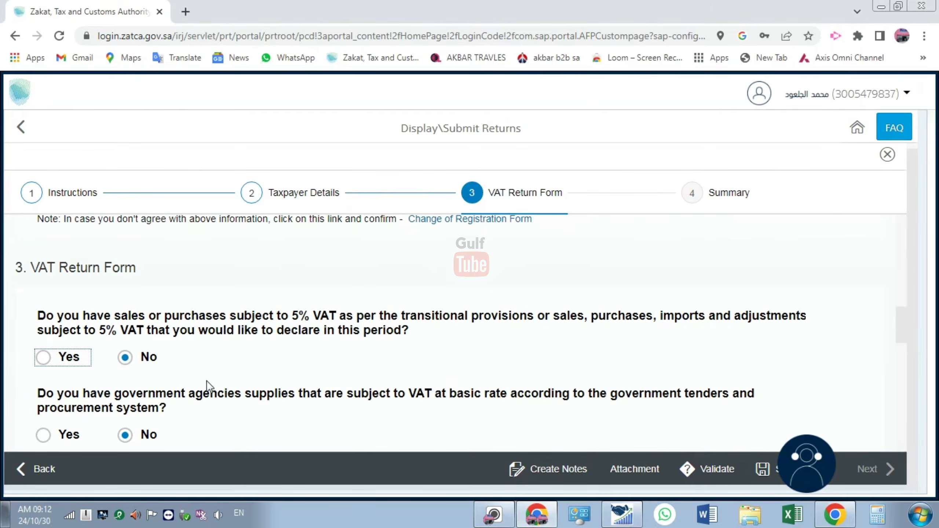
Enter 125131 as the standard rated sales (15%) amount, with an adjustment of 0.00
scroll(230, 348, down, 2)
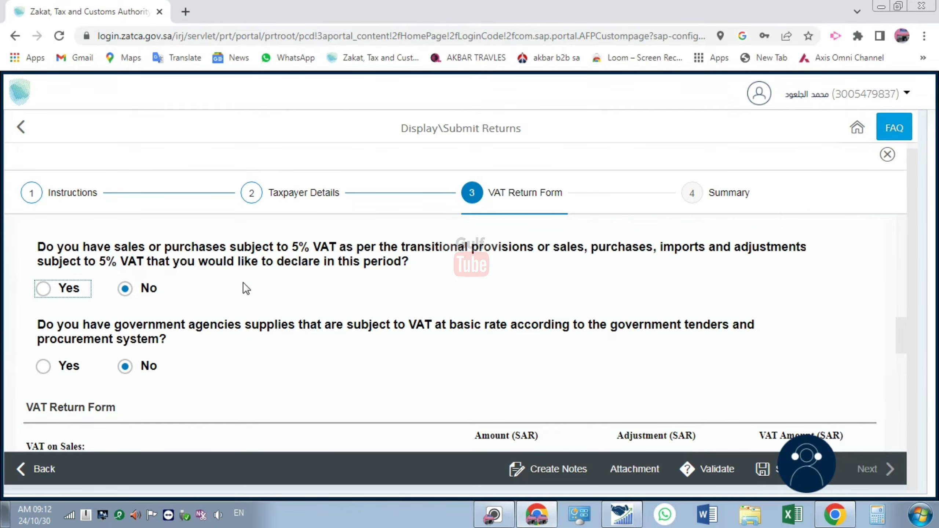
scroll(179, 310, down, 2)
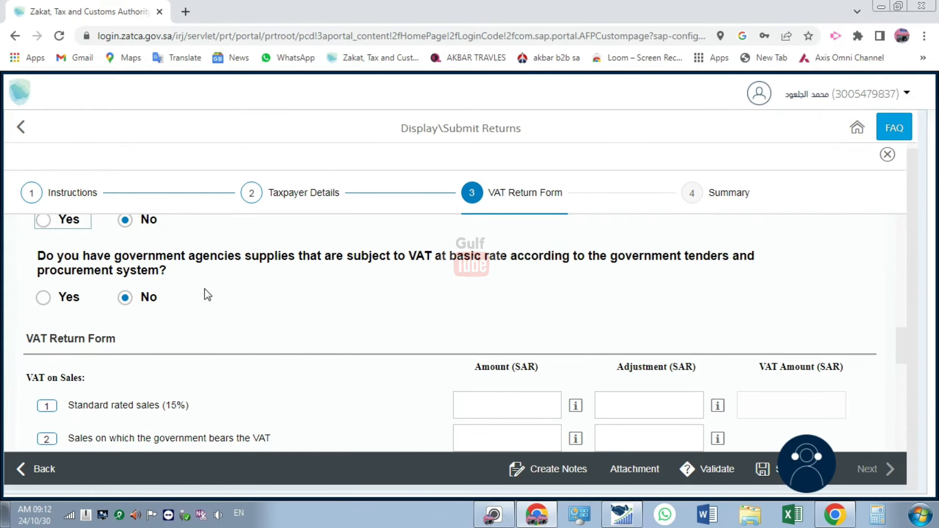
scroll(204, 296, down, 2)
click(550, 337)
text(1)
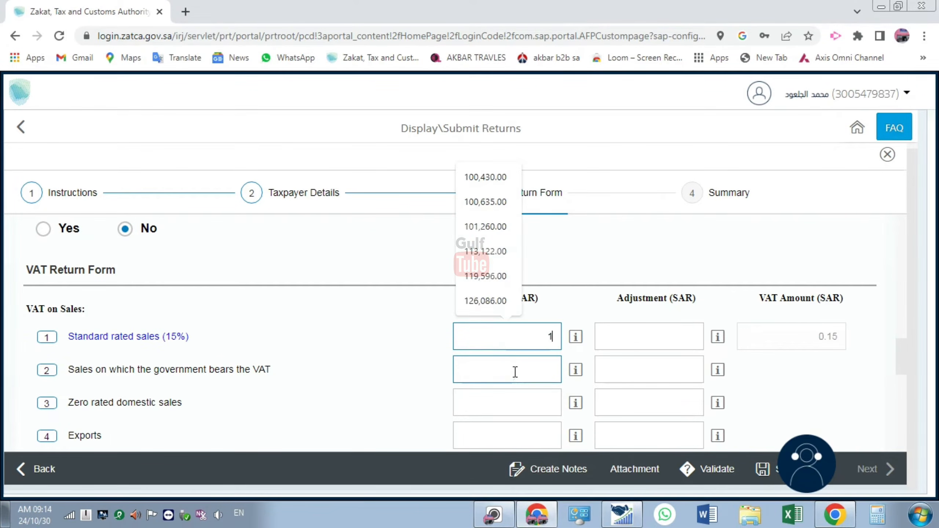
text(25)
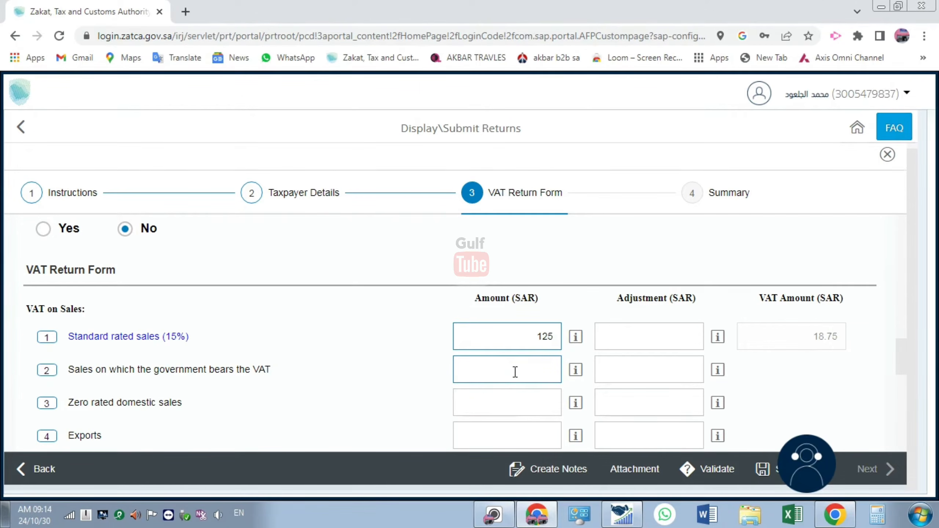
text(131)
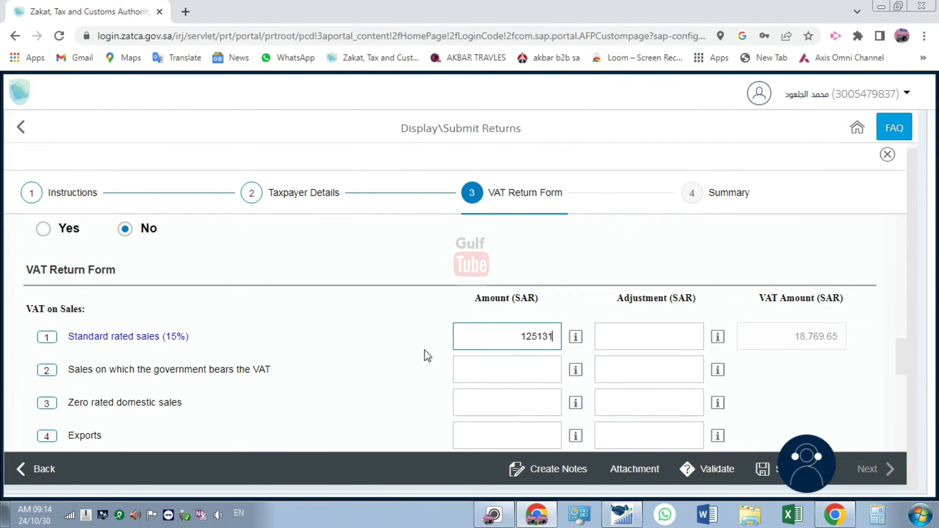
click(408, 338)
click(540, 360)
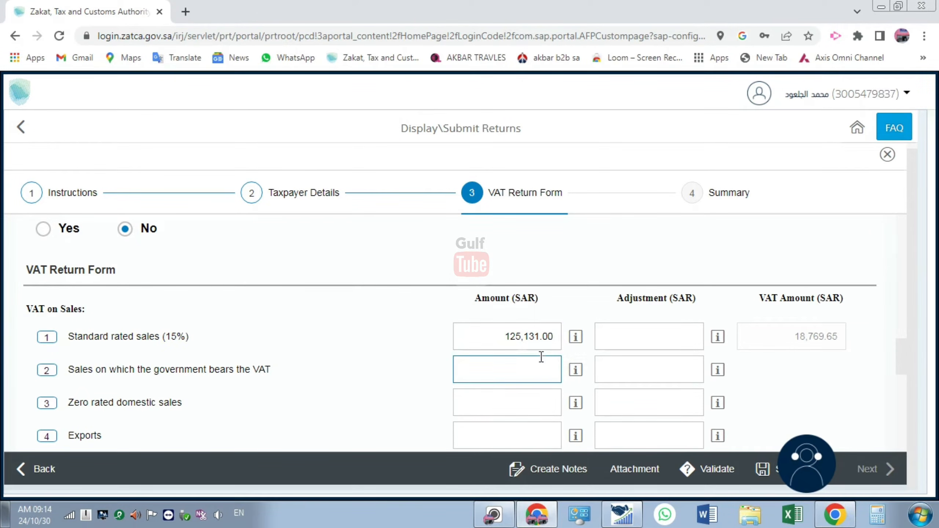
click(527, 337)
click(531, 362)
click(640, 342)
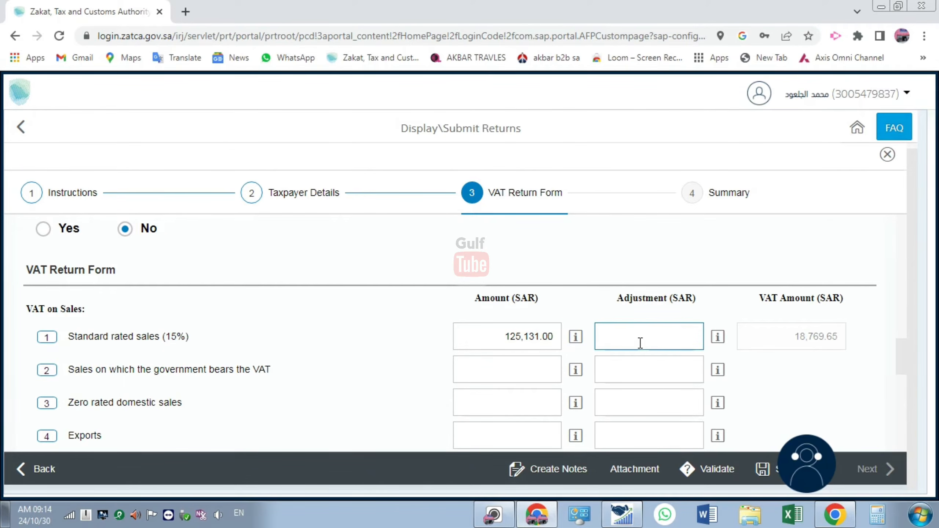
click(638, 371)
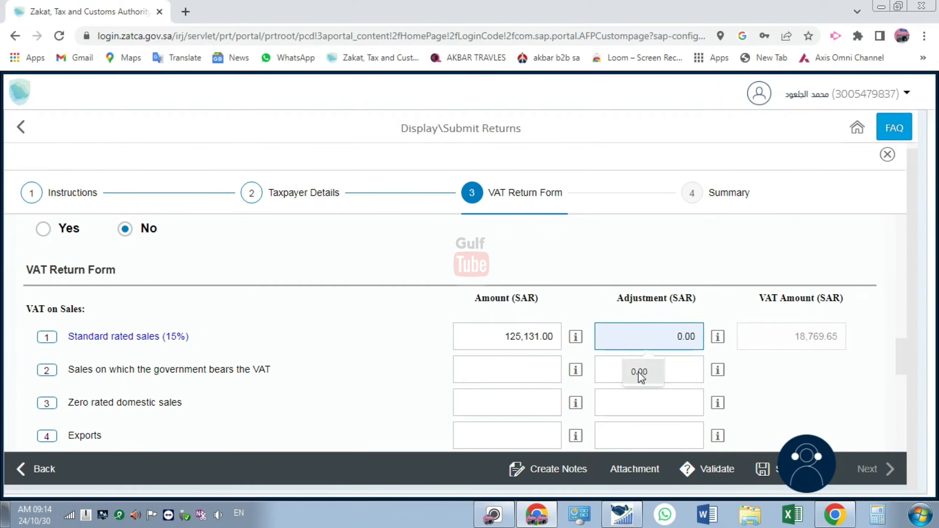
Set amount and adjustment to 0.00 for sales on which the government bears the VAT and for zero rated domestic sales
click(506, 371)
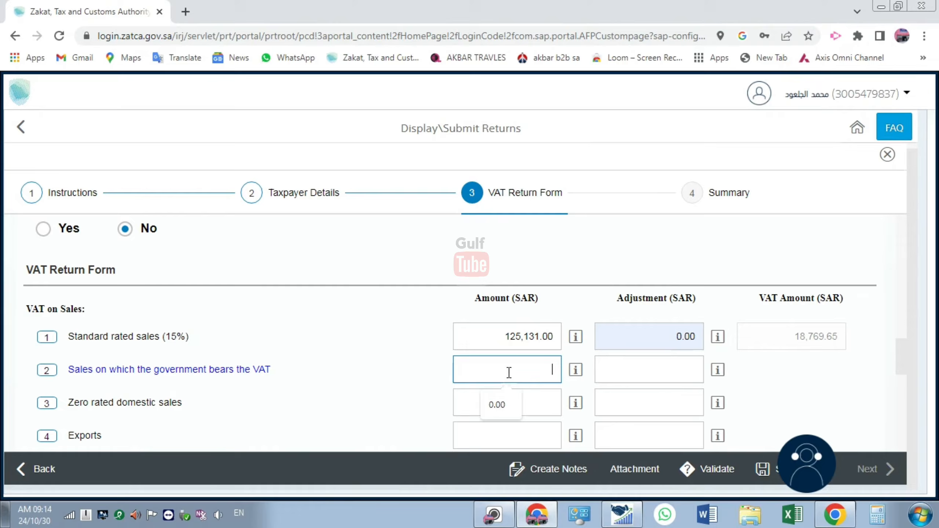
click(502, 402)
click(619, 373)
click(629, 406)
click(486, 407)
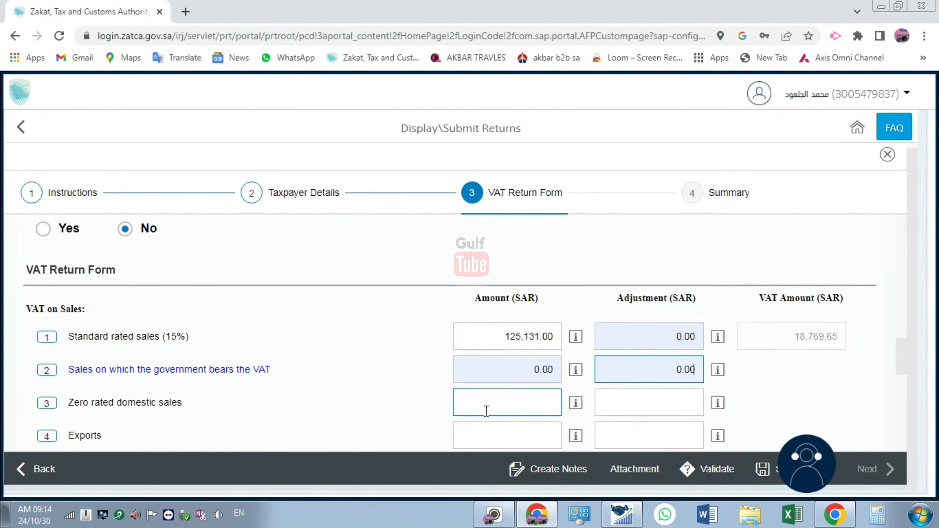
click(507, 438)
click(621, 408)
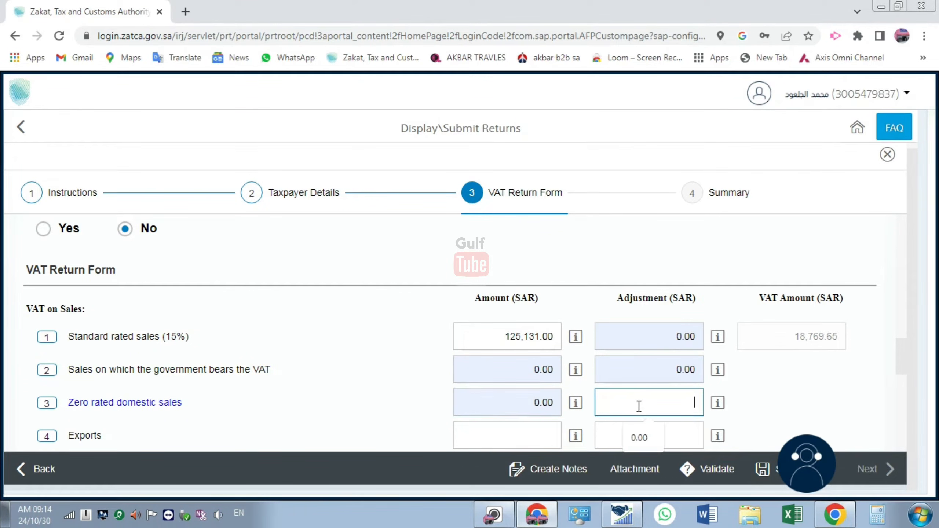
click(643, 435)
Set amount and adjustment to 0.00 for both exports and exempt sales
scroll(550, 357, down, 2)
click(539, 368)
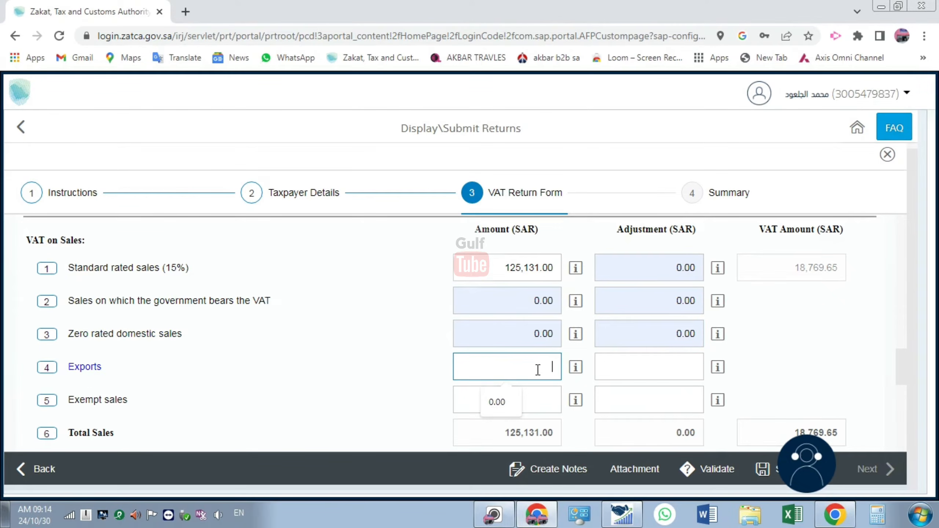
click(495, 403)
click(672, 361)
click(658, 404)
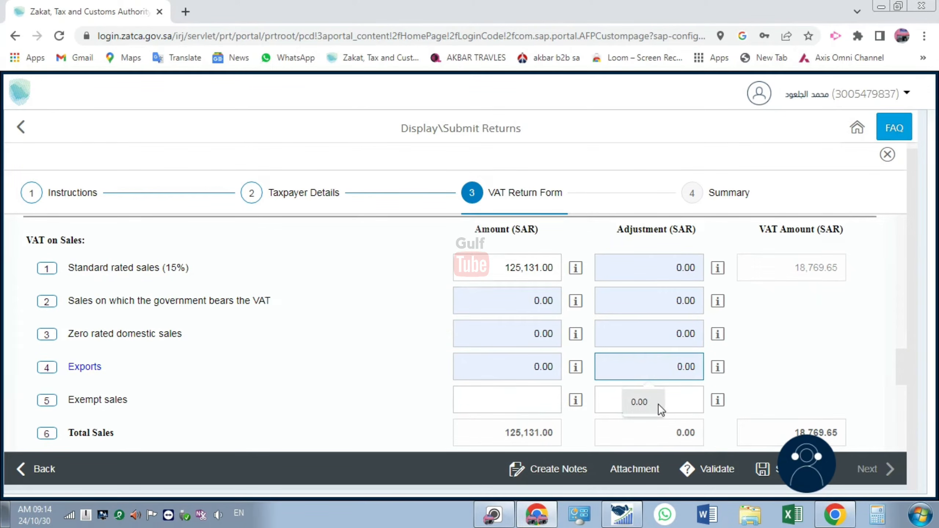
click(515, 404)
click(507, 433)
click(669, 395)
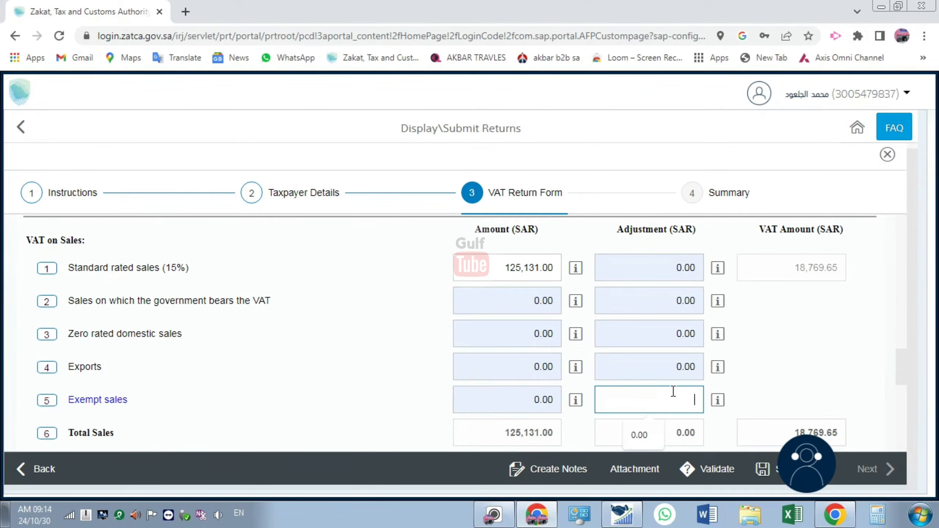
click(643, 432)
Enter 102075 as the standard rated domestic purchases (15%) amount, with an adjustment of 0.00
scroll(624, 403, down, 2)
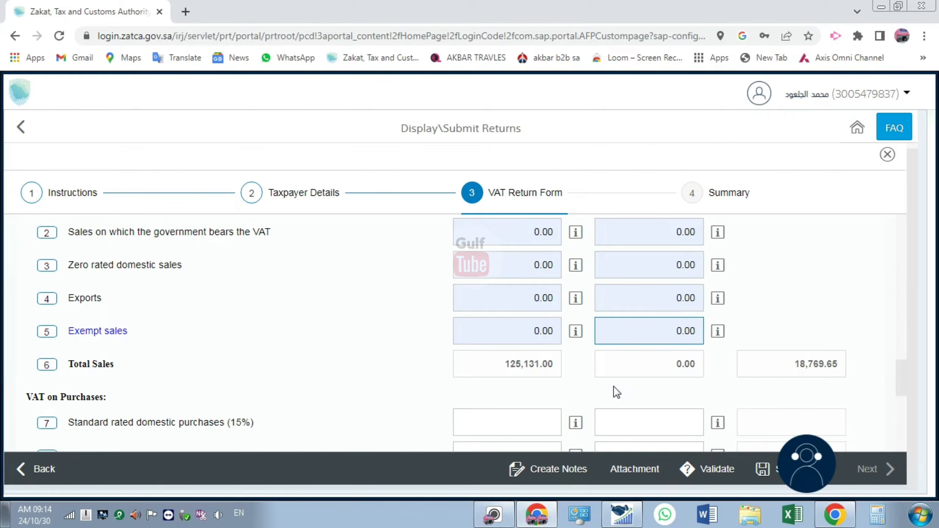
scroll(619, 377, down, 6)
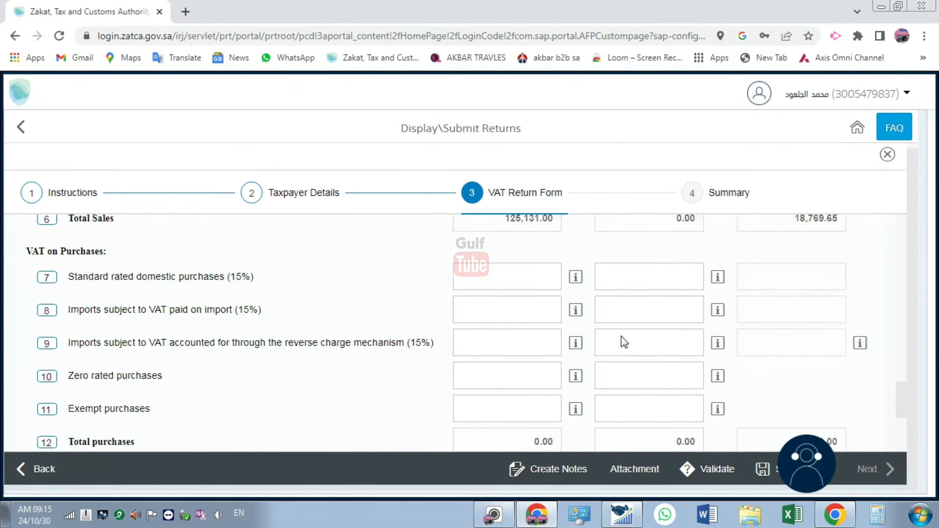
click(469, 318)
scroll(468, 321, up, 2)
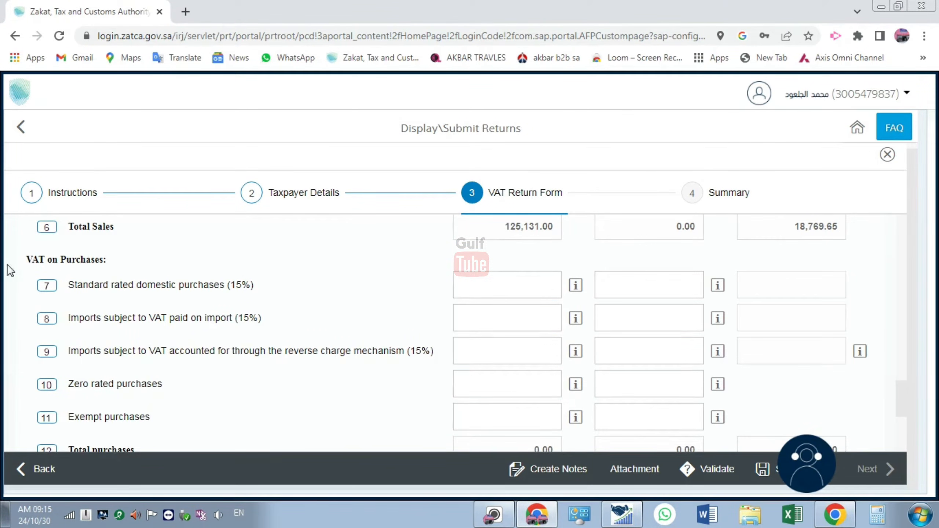
drag(25, 261, 284, 274)
click(286, 274)
click(492, 292)
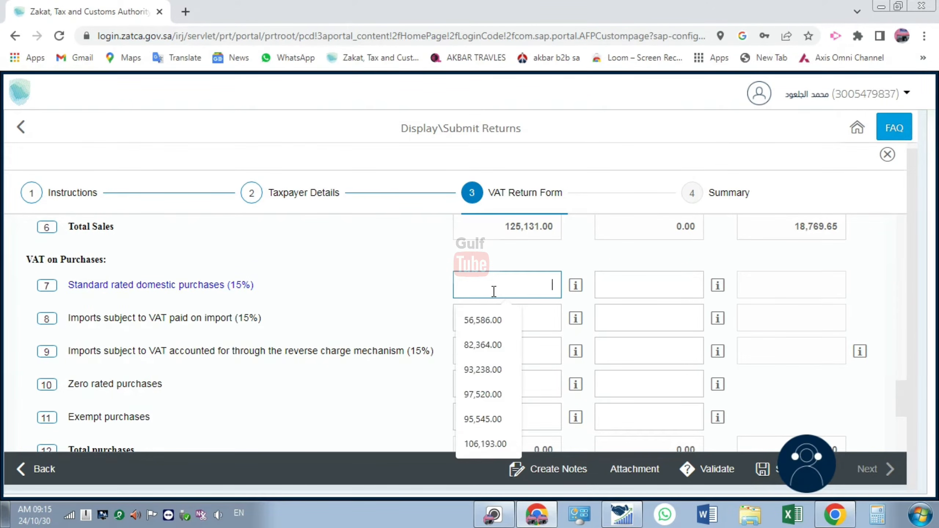
key(Escape)
text(102,0)
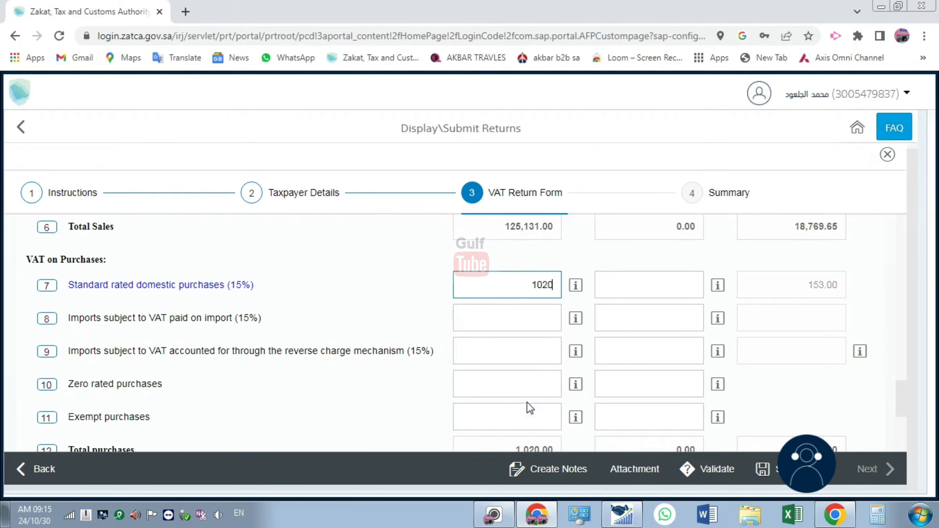
text(75)
click(410, 293)
click(666, 289)
click(650, 329)
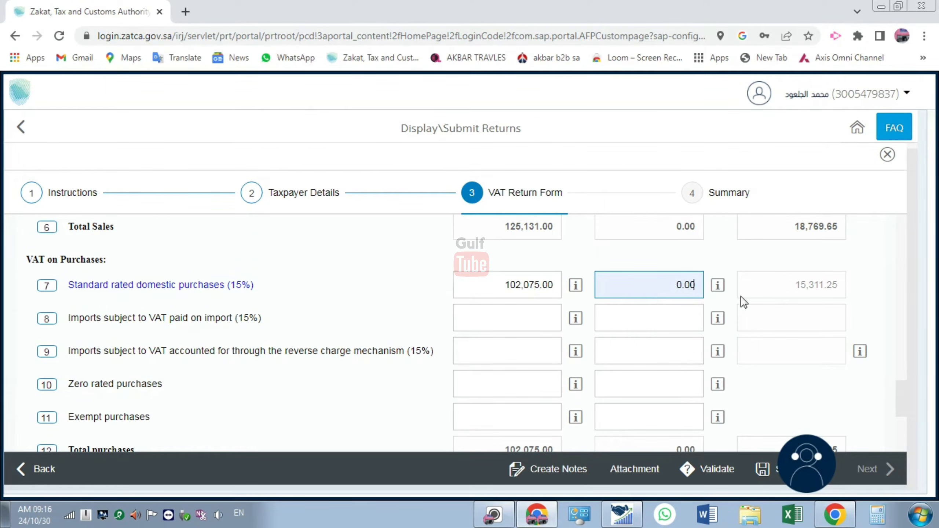
Set amount and adjustment to 0.00 for imports with VAT paid on import and imports under the reverse charge mechanism
click(532, 321)
click(514, 350)
click(660, 319)
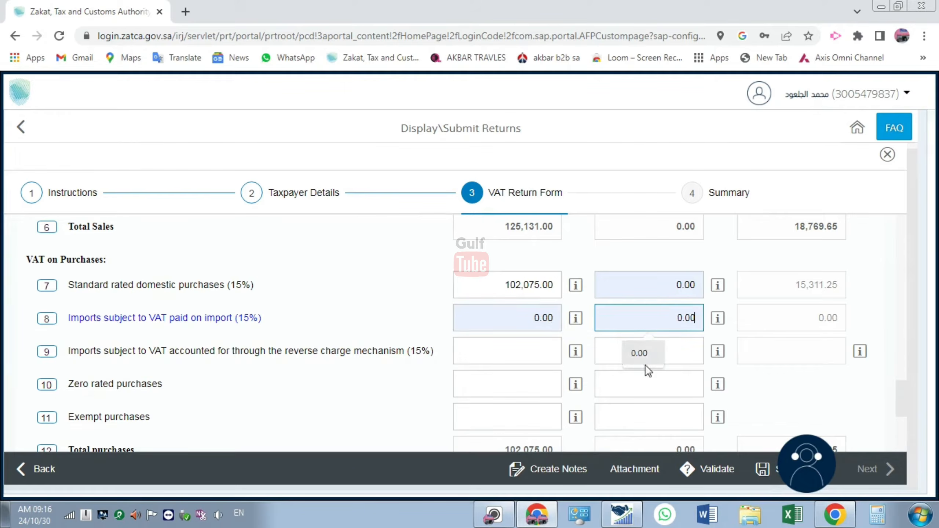
click(647, 354)
click(506, 351)
click(484, 387)
click(622, 349)
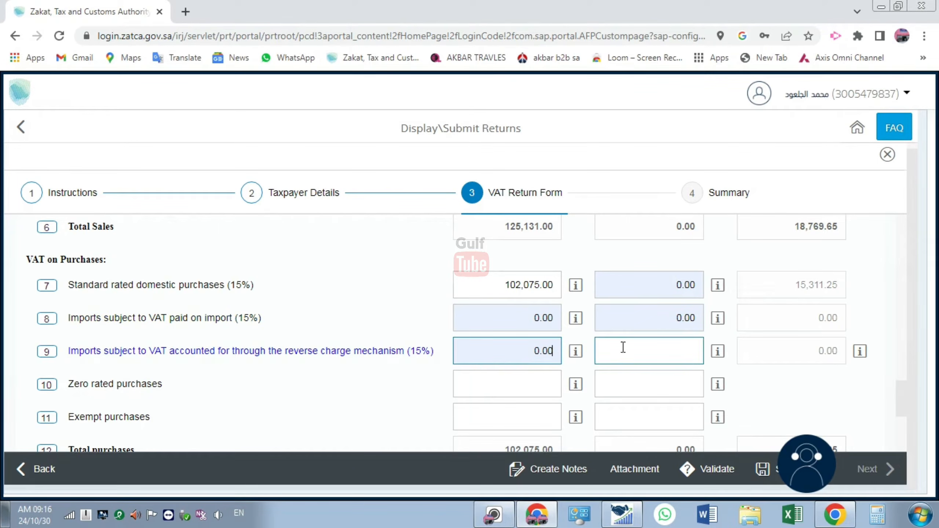
click(634, 387)
Set amount and adjustment to 0.00 for both zero rated purchases and exempt purchases
click(547, 389)
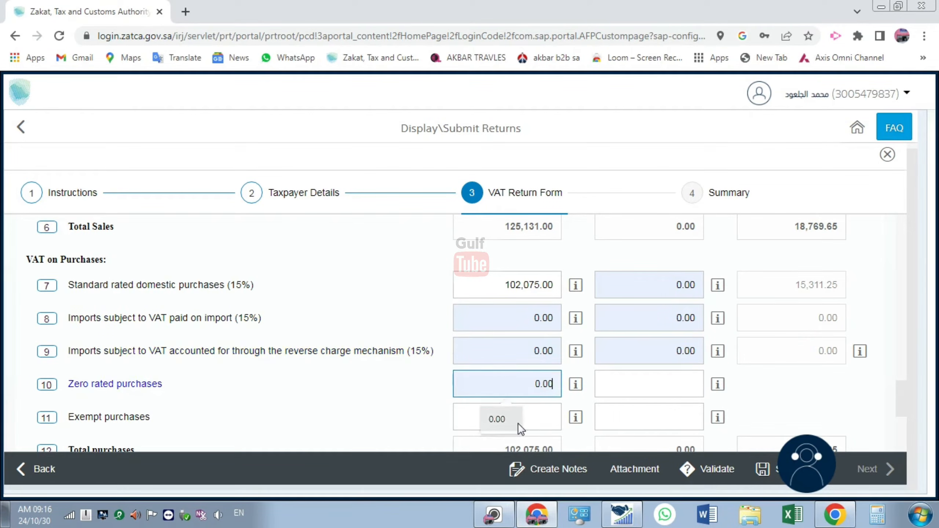
click(518, 422)
click(674, 384)
click(647, 417)
click(525, 417)
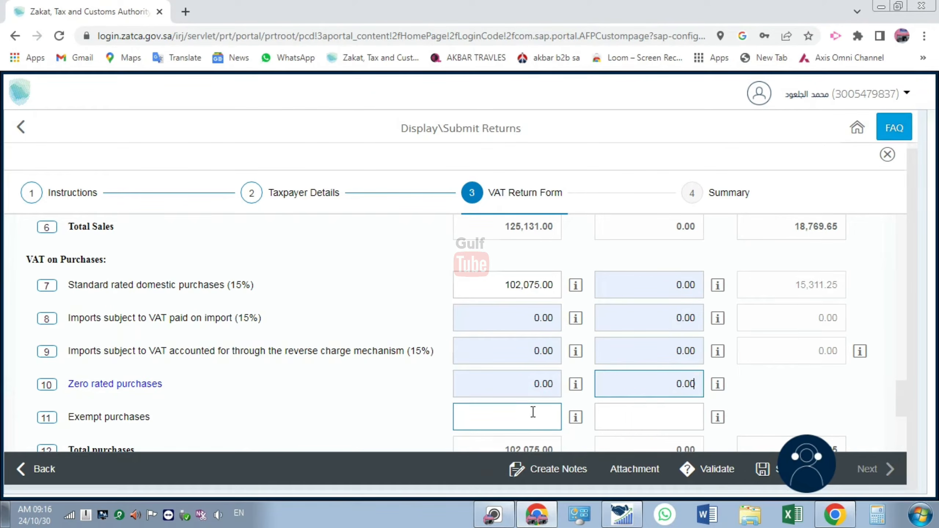
click(504, 456)
click(649, 420)
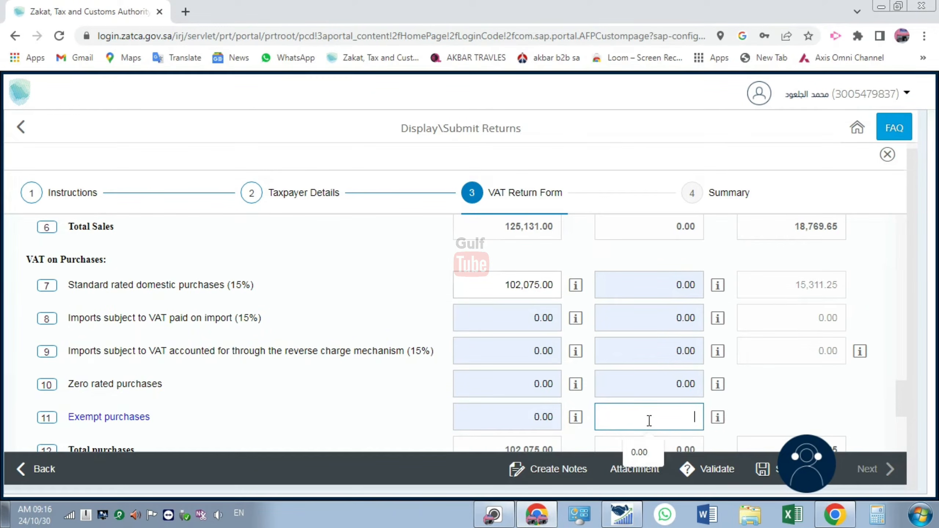
click(643, 451)
Review the entered sales and purchases figures, their VAT amounts and the total VAT due for the current period
scroll(577, 375, down, 2)
scroll(623, 388, down, 2)
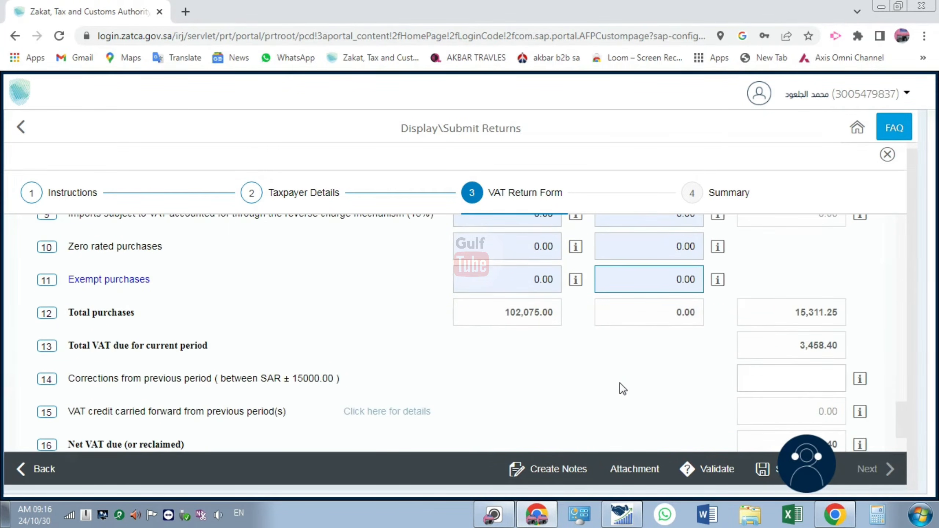
scroll(592, 370, up, 1)
scroll(503, 346, up, 1)
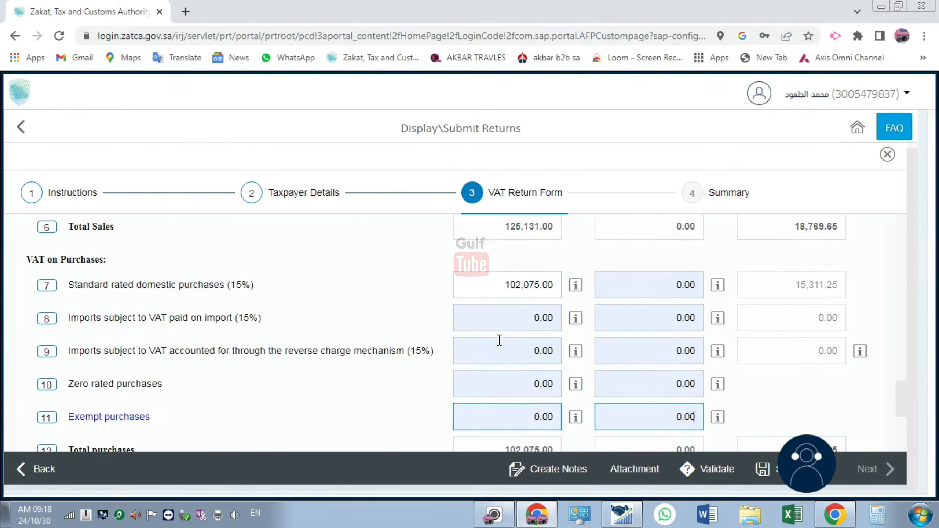
scroll(499, 340, up, 5)
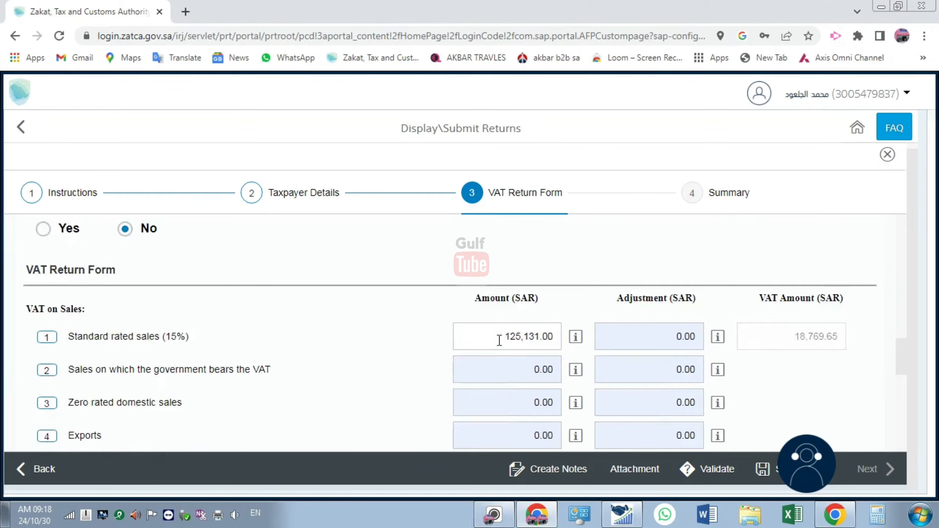
scroll(499, 341, up, 1)
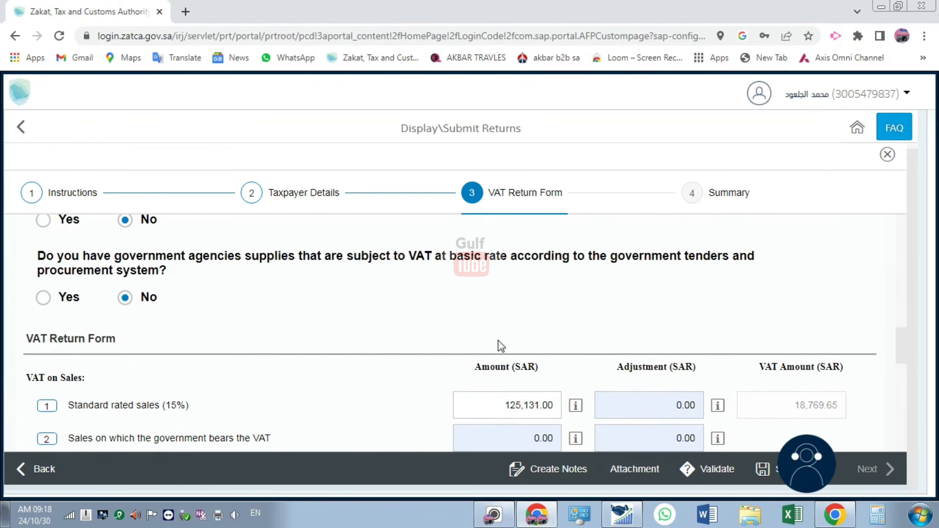
scroll(499, 340, down, 6)
scroll(500, 340, down, 2)
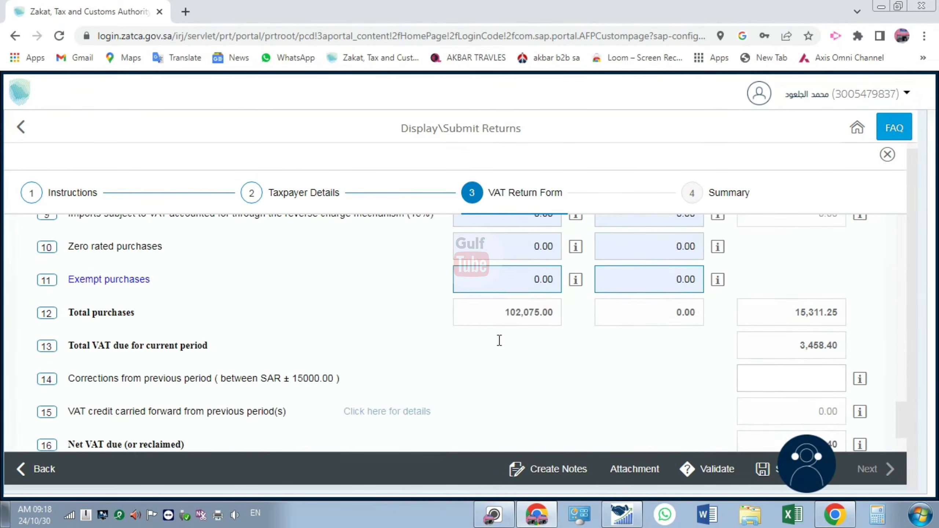
scroll(499, 344, up, 5)
scroll(795, 318, down, 3)
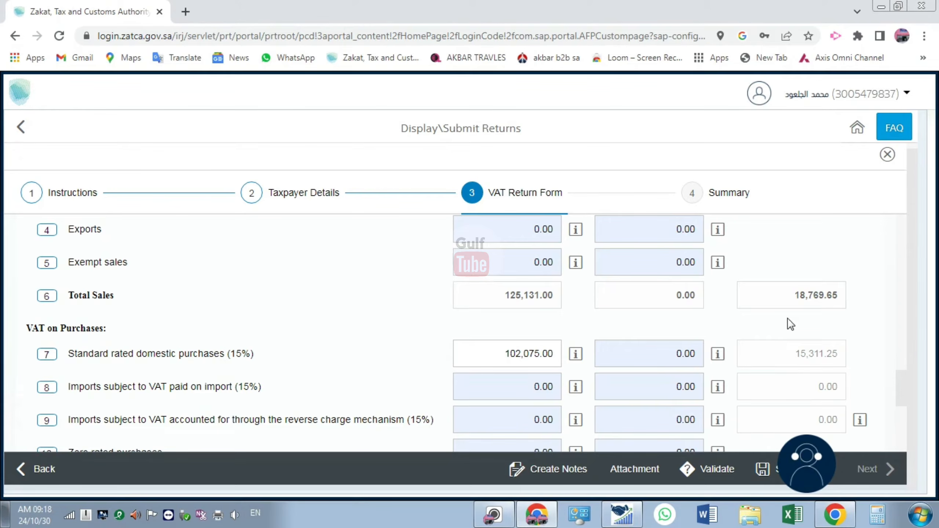
scroll(820, 307, down, 5)
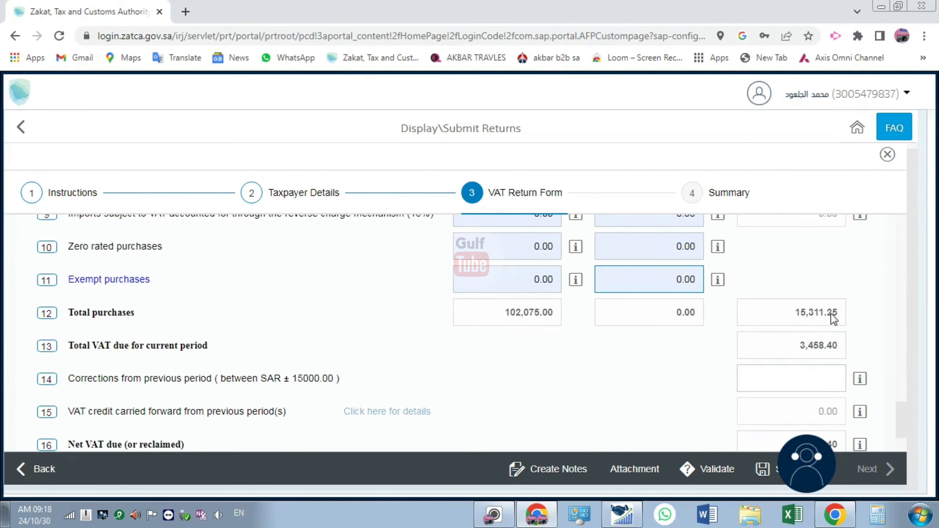
Set the corrections from previous period to 0.00 and proceed to the Summary step of the return
scroll(814, 333, down, 2)
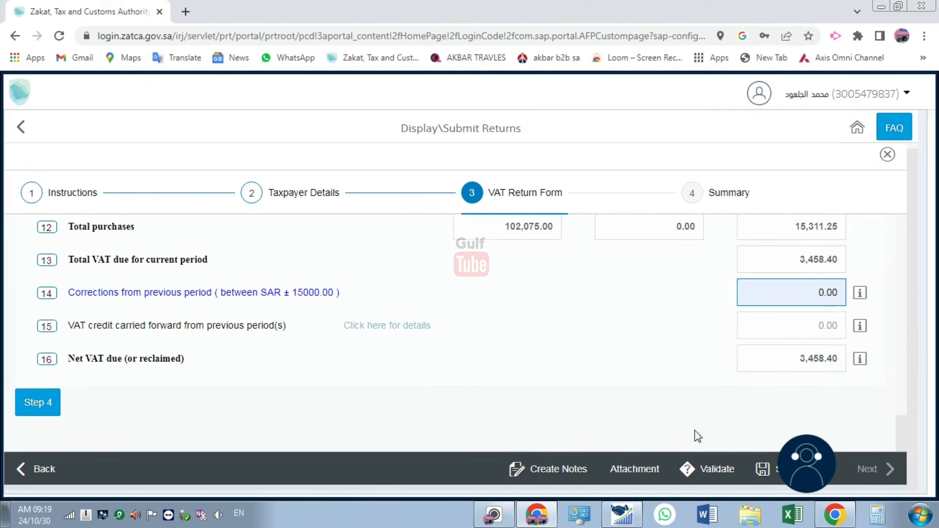
click(41, 403)
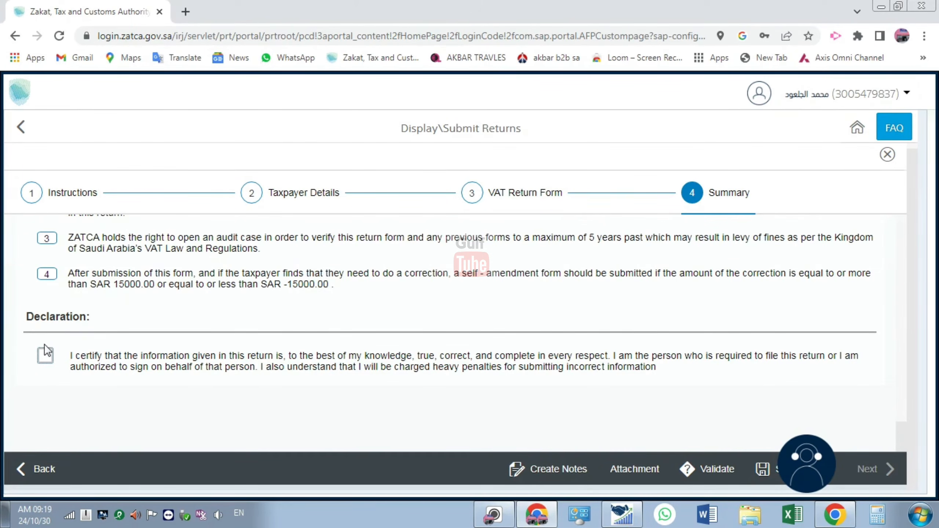
Certify the declaration and submit the return, acknowledging the request to review the calculations
click(45, 356)
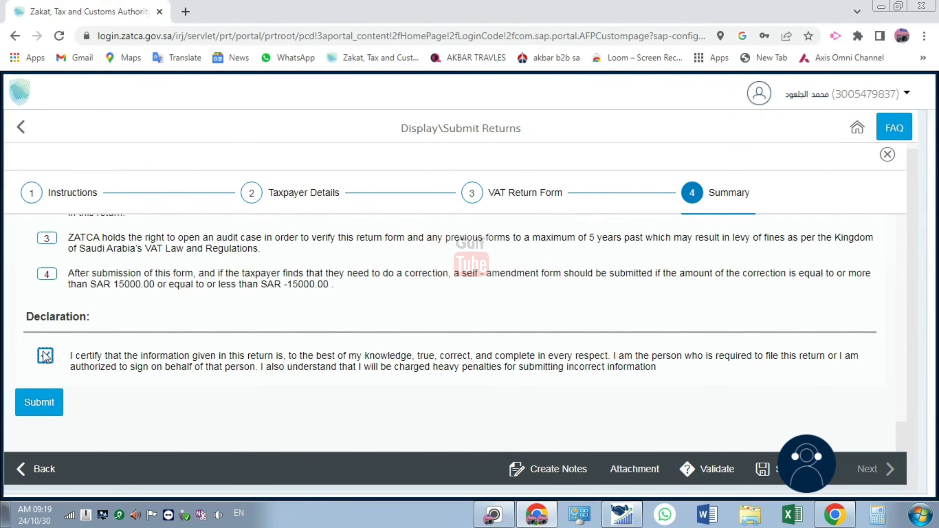
click(34, 403)
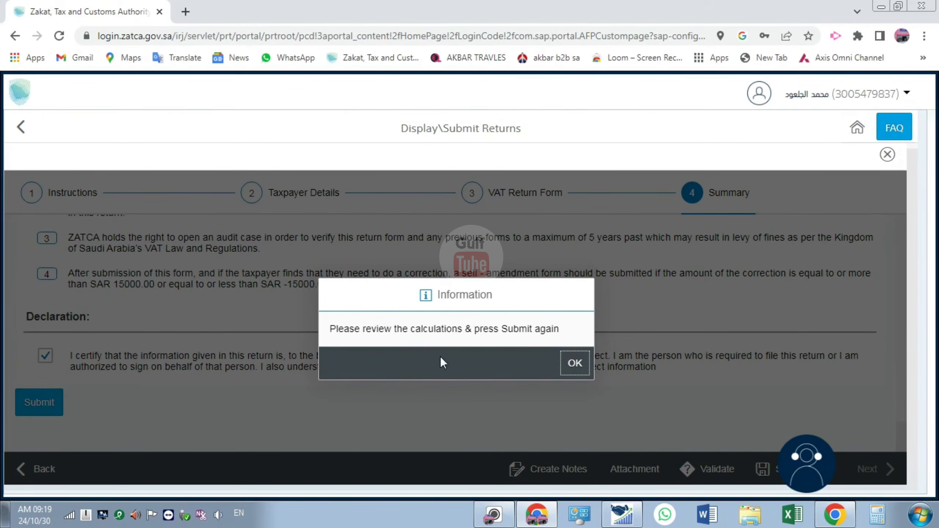
click(574, 362)
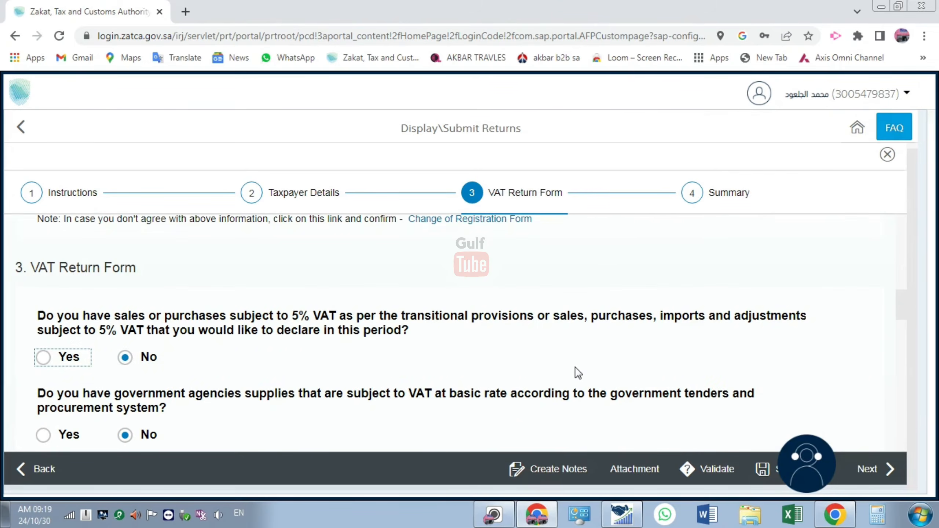
Review the calculated VAT return form through to the summary and submit the return again
scroll(578, 373, down, 8)
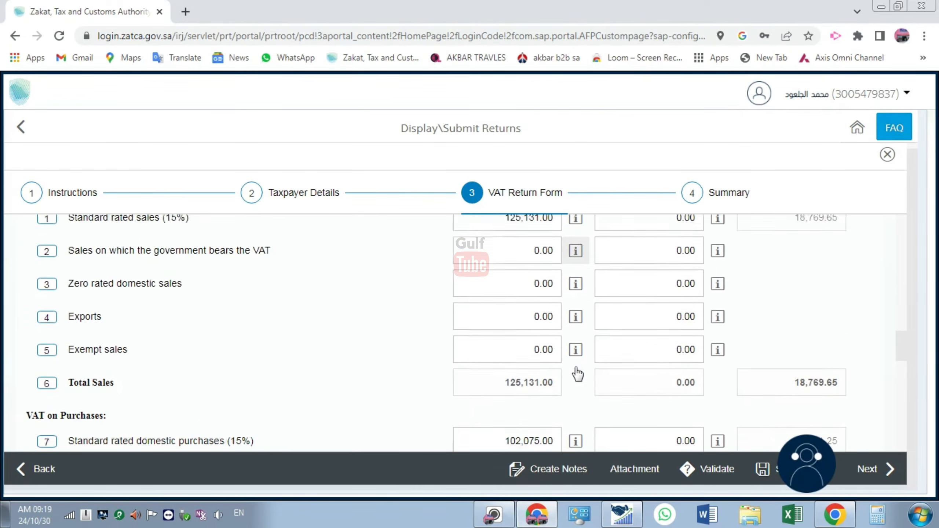
scroll(578, 373, down, 4)
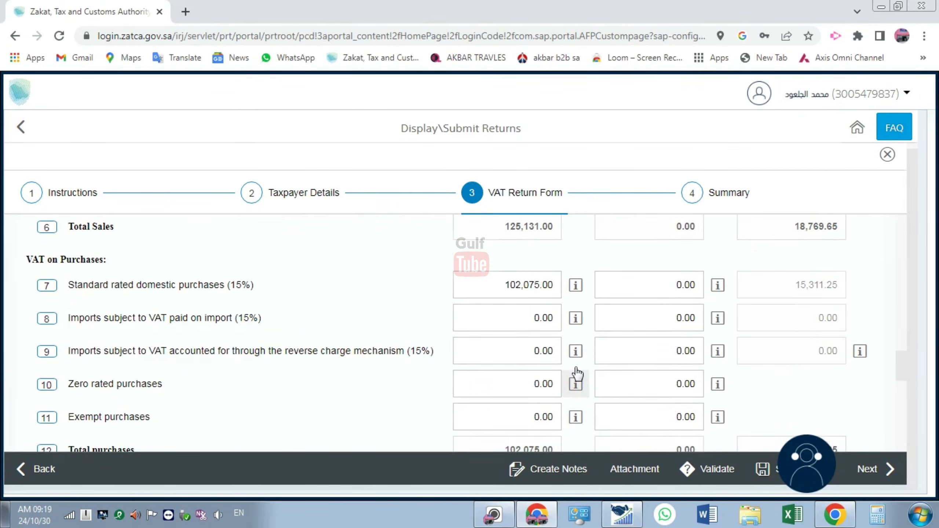
scroll(577, 373, down, 7)
scroll(578, 374, down, 2)
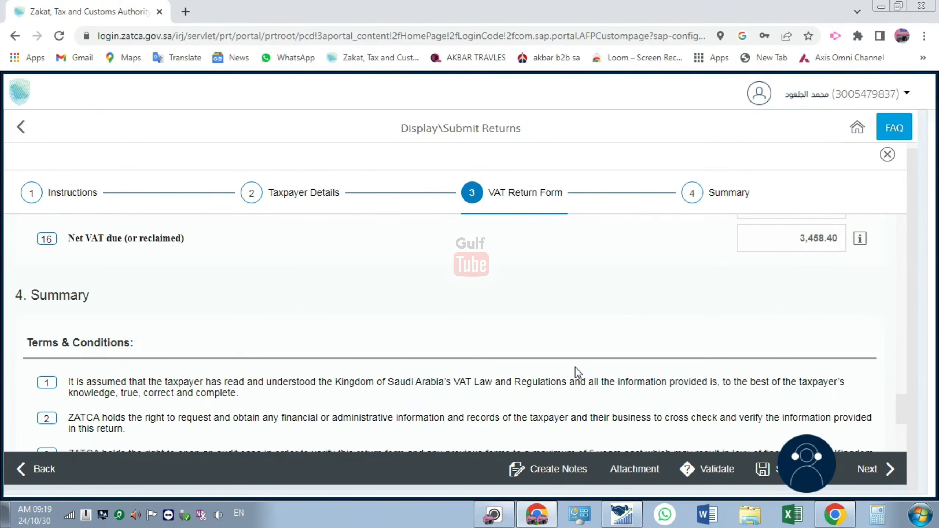
scroll(575, 368, down, 6)
click(52, 405)
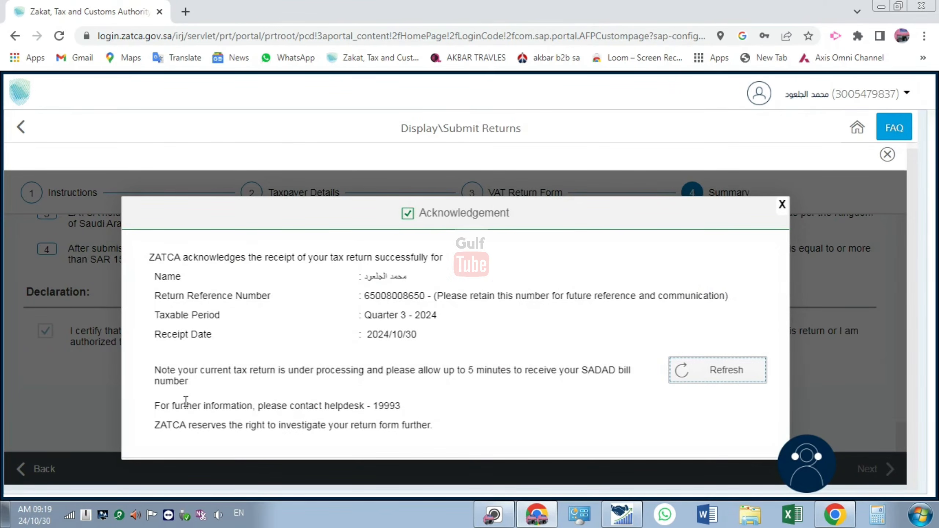
Refresh the acknowledgement to obtain the SADAD bill number and the amount payable
click(700, 380)
click(690, 373)
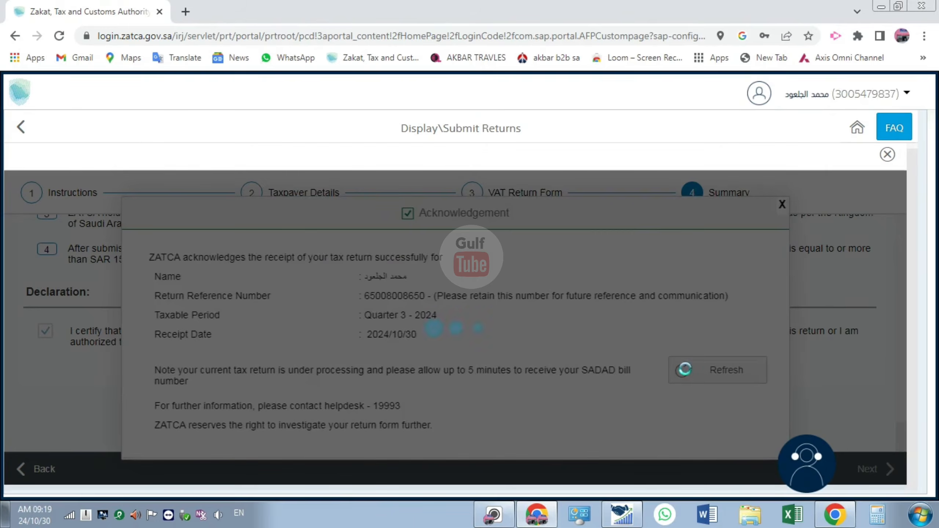
scroll(651, 313, down, 2)
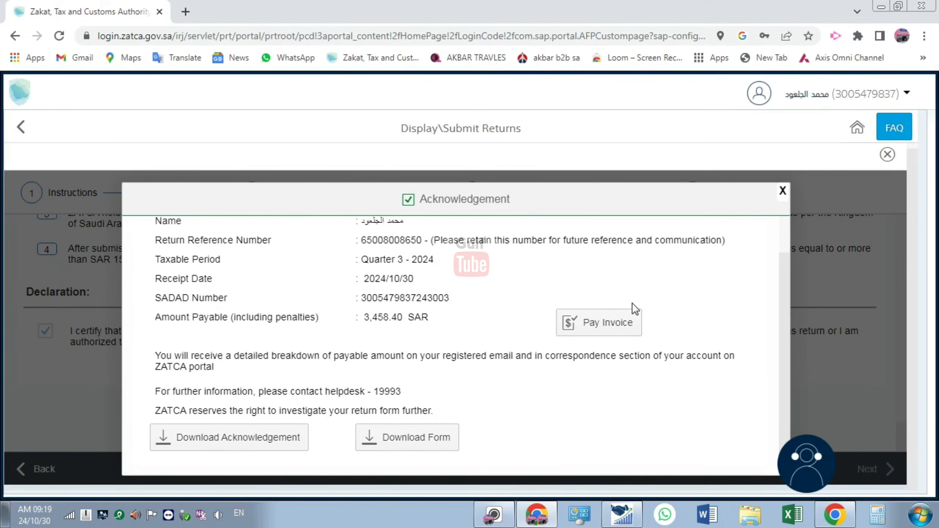
Download both the acknowledgement and the return form as PDF files
click(249, 443)
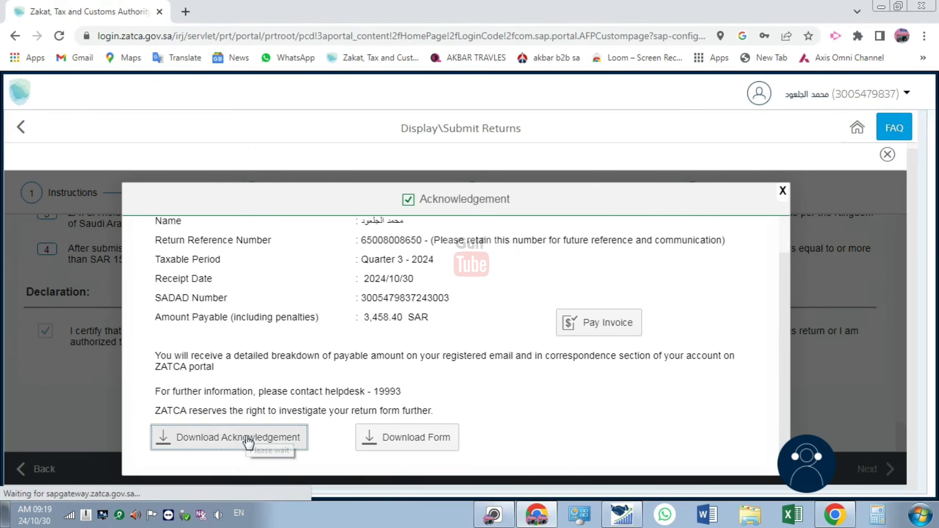
click(376, 446)
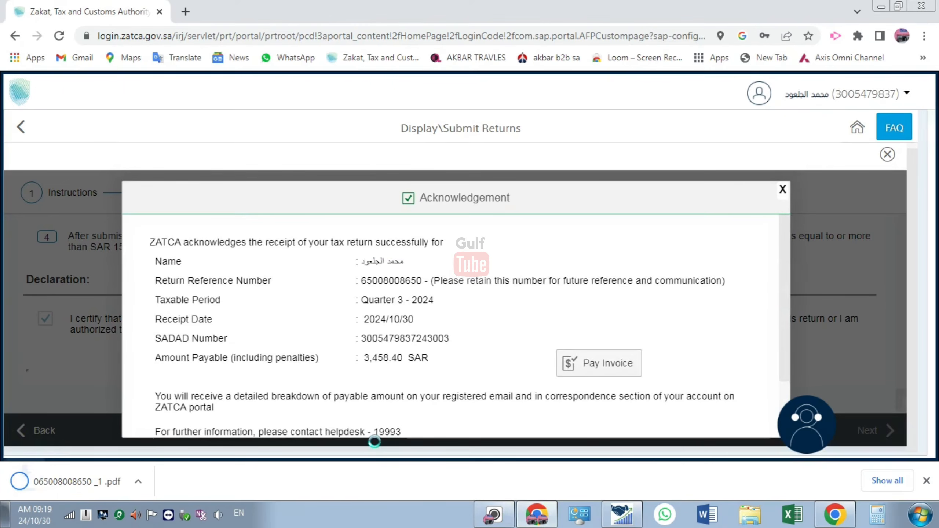
scroll(403, 385, down, 3)
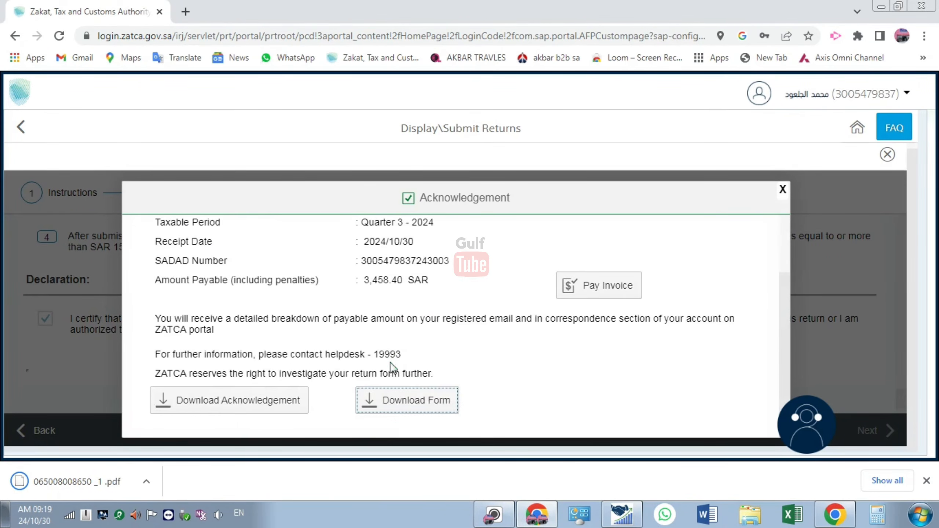
click(208, 399)
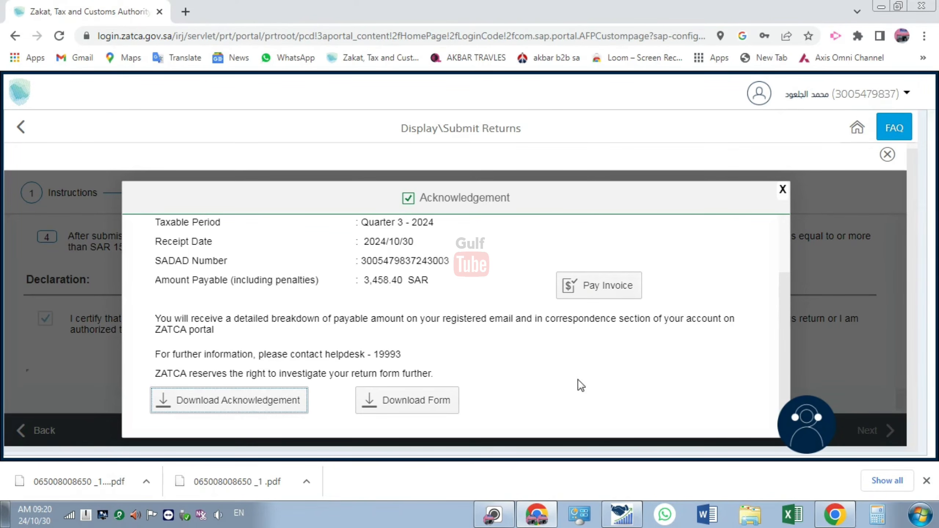
Try to pay the invoice with the E-commerce payments method and close the payment window
click(581, 296)
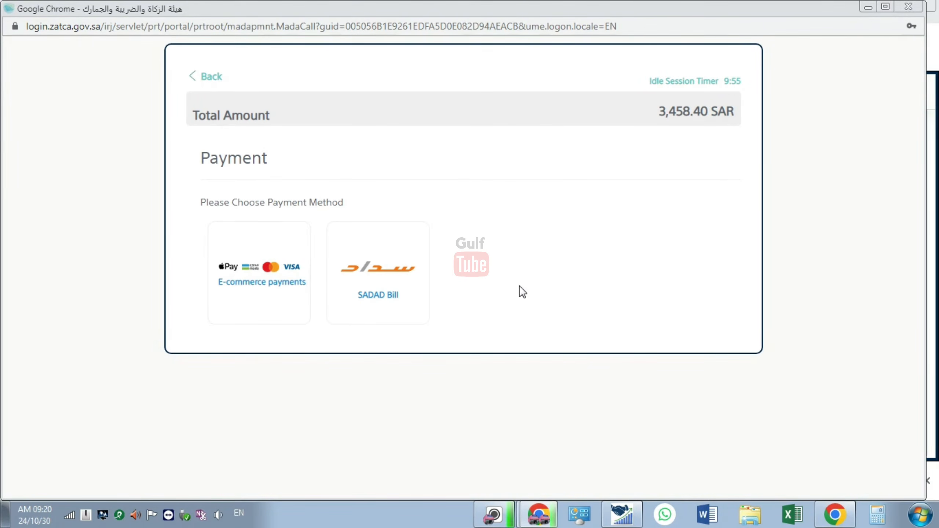
click(250, 287)
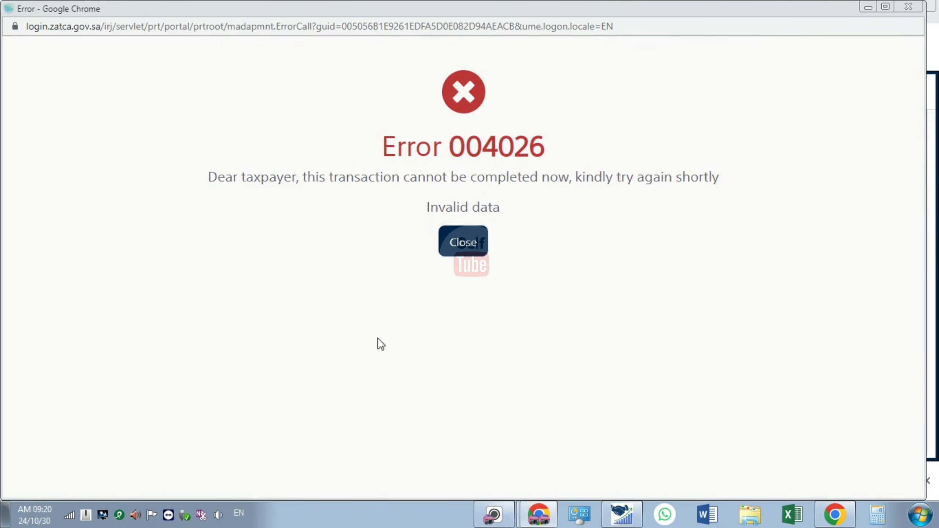
click(467, 247)
Copy the SADAD number from the acknowledgement of the Quarter 3 - 2024 return
scroll(435, 313, down, 3)
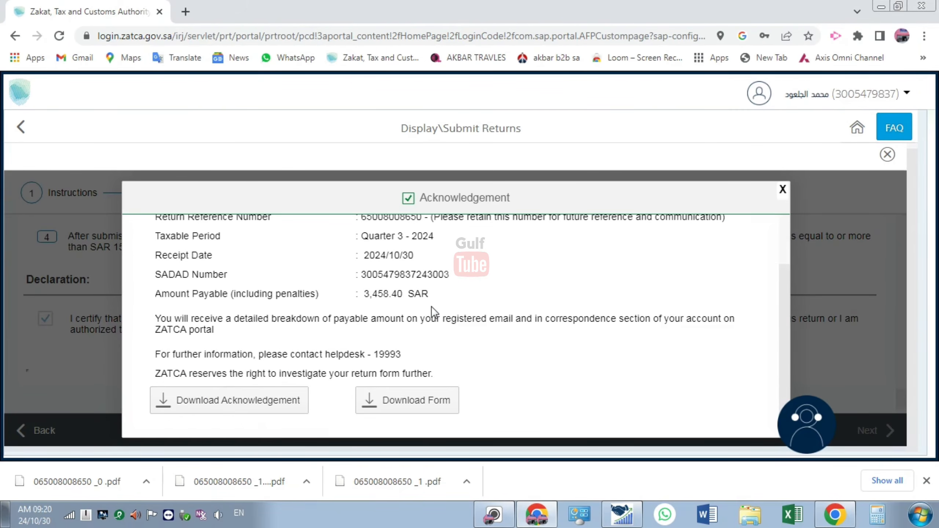
scroll(415, 351, up, 3)
scroll(450, 272, down, 3)
scroll(445, 267, up, 3)
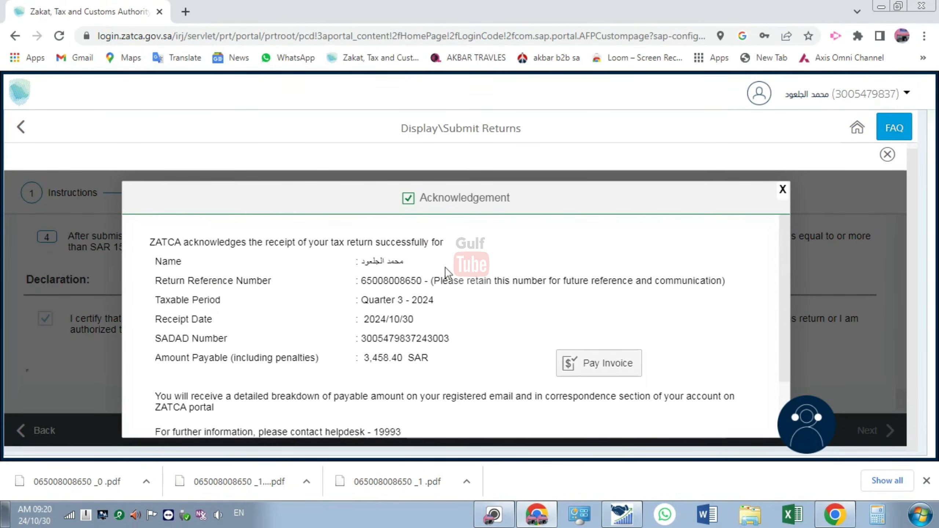
scroll(444, 267, down, 3)
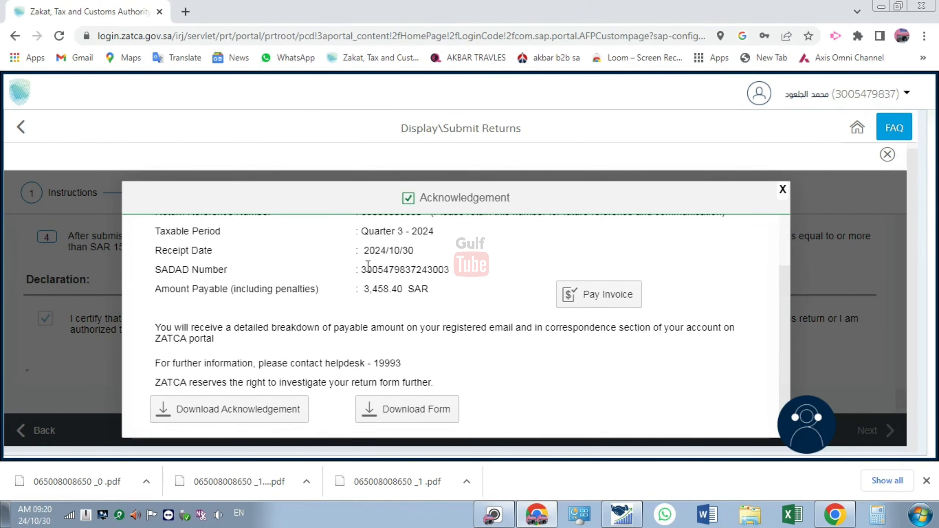
drag(364, 269, 449, 270)
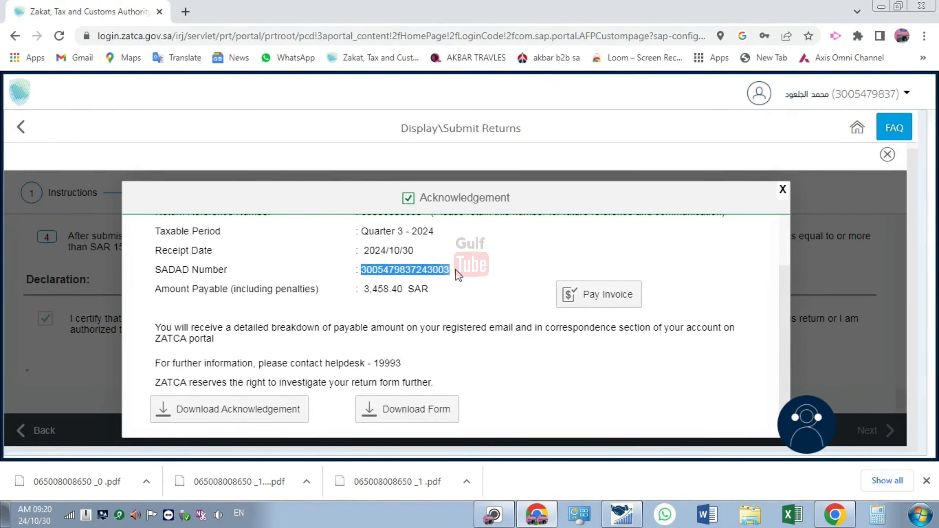
right_click(440, 273)
click(460, 283)
click(435, 299)
Download the acknowledgement once more, and close it and the submitted return to get back to the returns list
scroll(434, 313, down, 1)
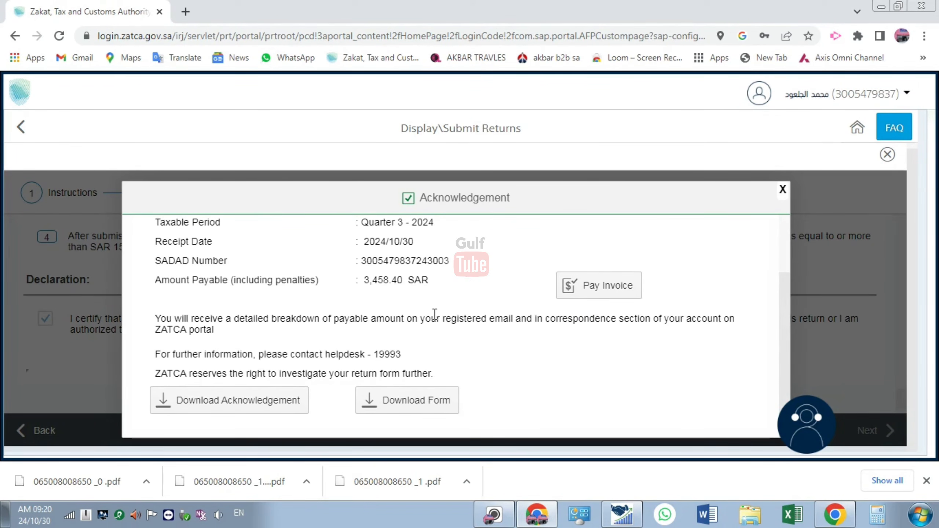
click(262, 402)
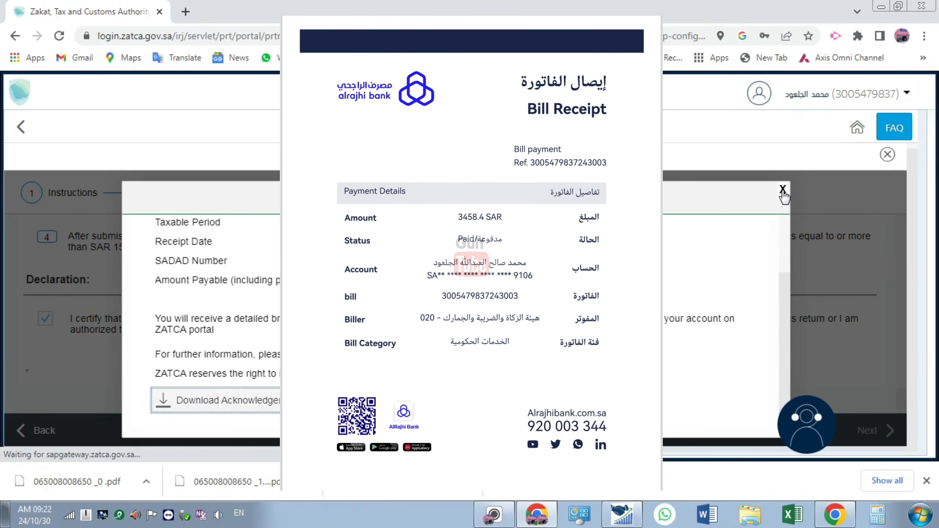
click(782, 190)
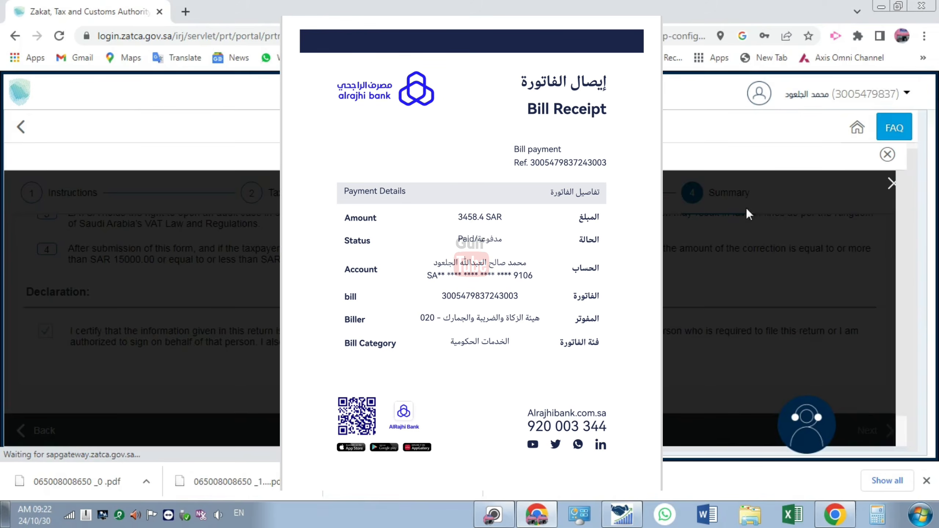
click(888, 165)
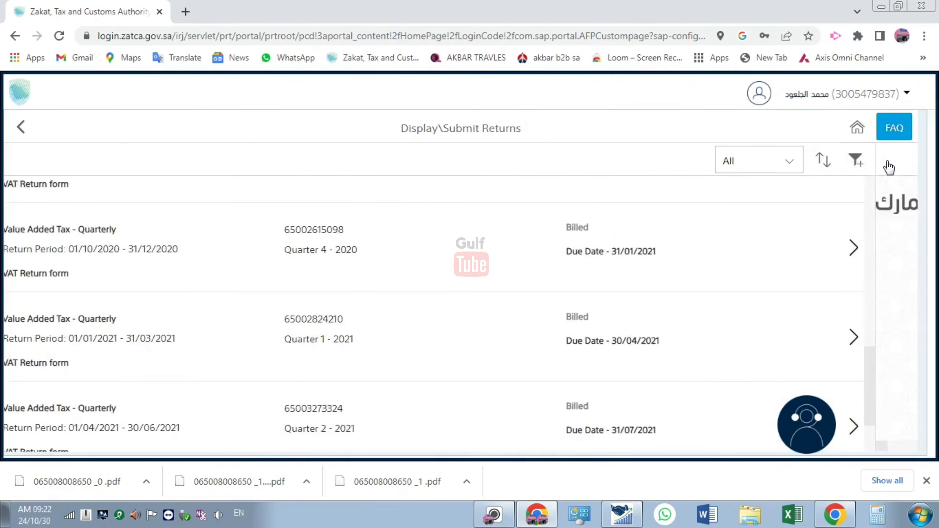
Expand the returns list to its end to check the billing status of the Quarter 3 - 2024 return, and leave the list
scroll(413, 407, down, 3)
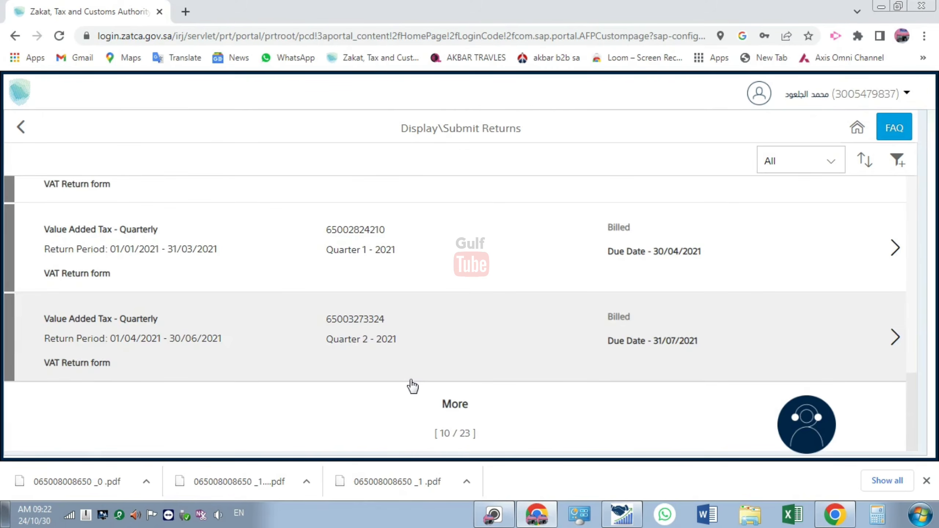
click(454, 403)
scroll(422, 348, down, 5)
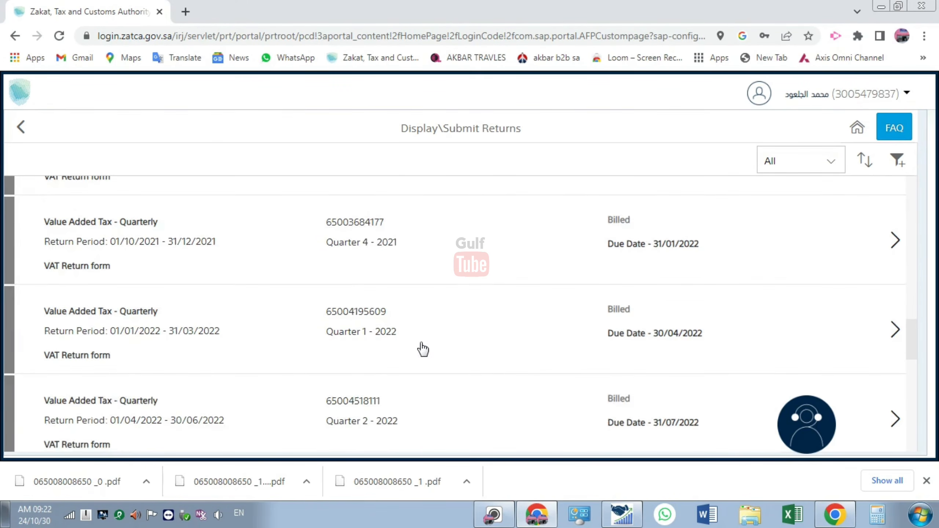
scroll(422, 349, down, 15)
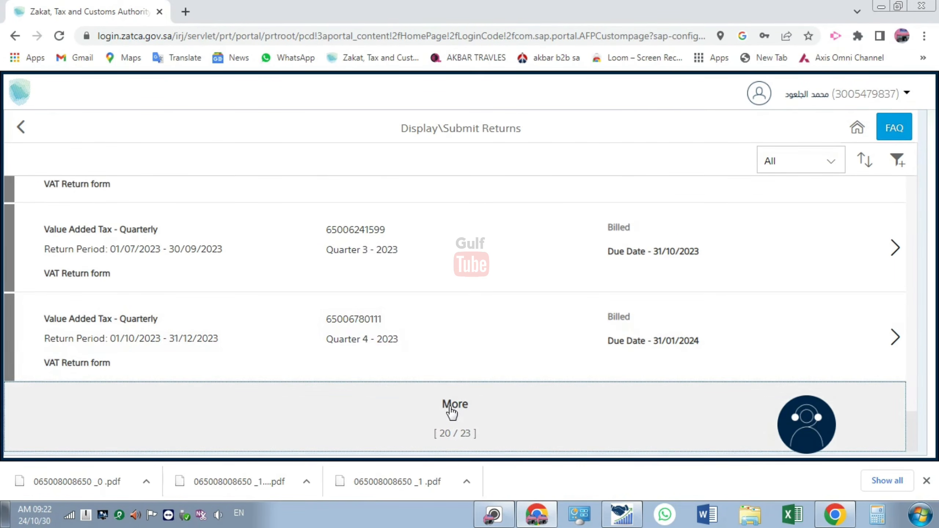
click(452, 407)
scroll(441, 370, down, 5)
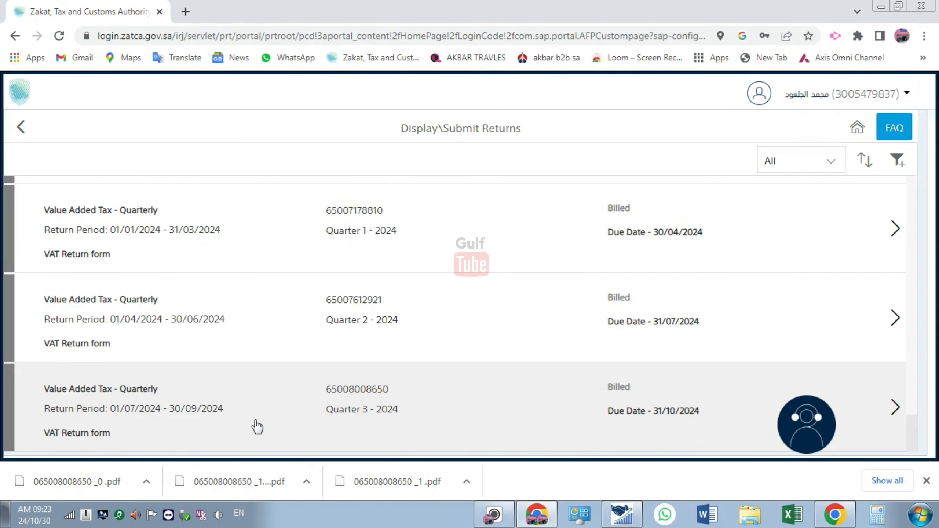
click(20, 127)
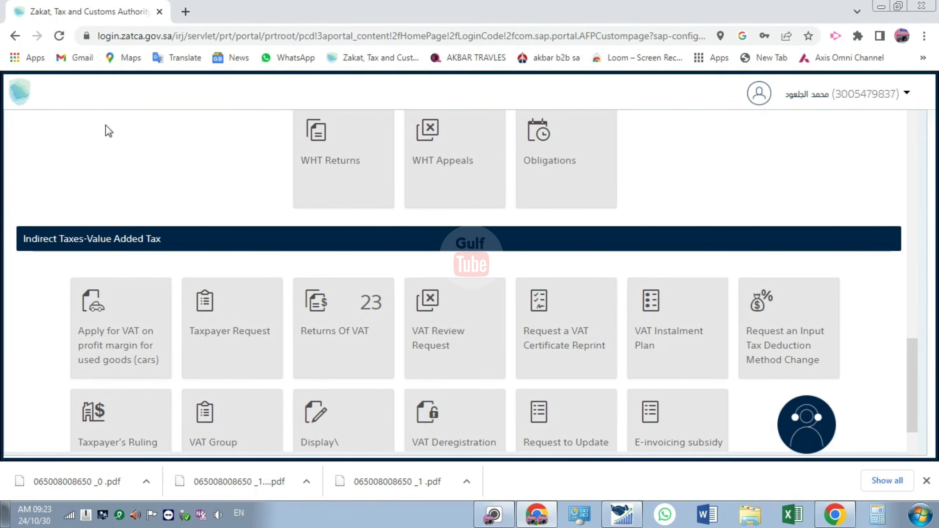
Open the VAT certificate reprint request under Indirect Taxes-Value Added Tax and reprint the certificate as a PDF
scroll(109, 131, down, 2)
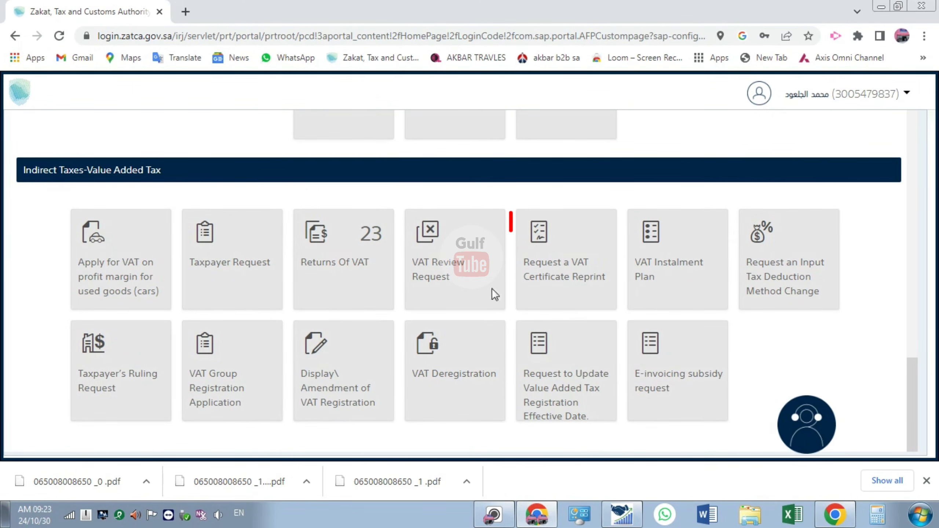
click(559, 278)
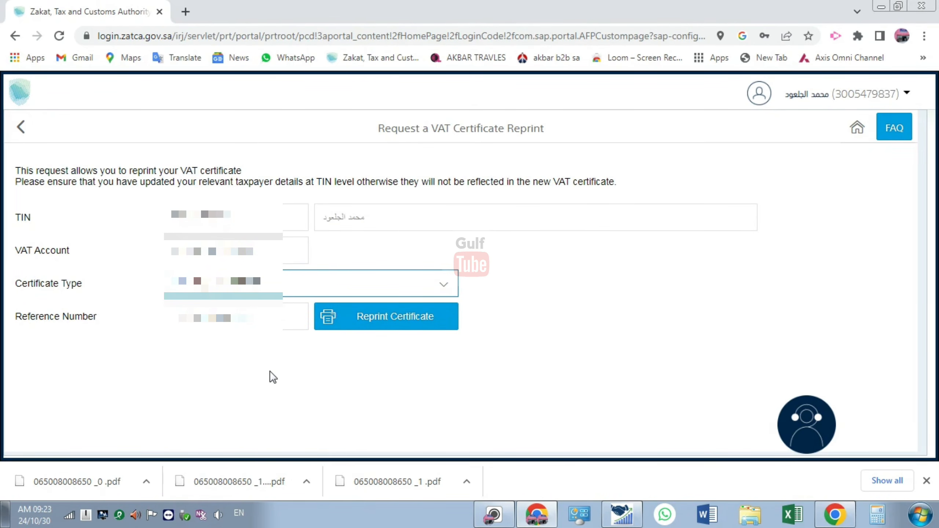
click(392, 325)
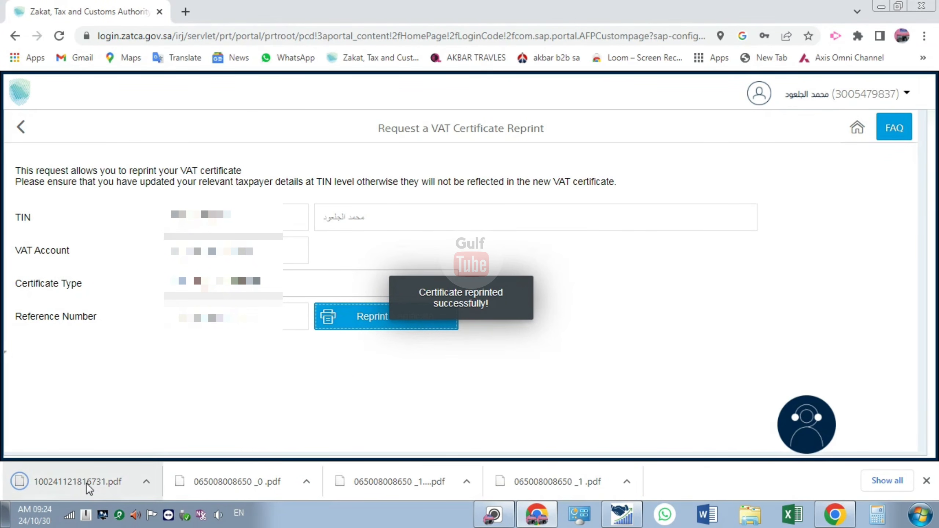
Open the downloaded VAT registration certificate and review its taxpayer details down to the tax period and first return due date
click(86, 483)
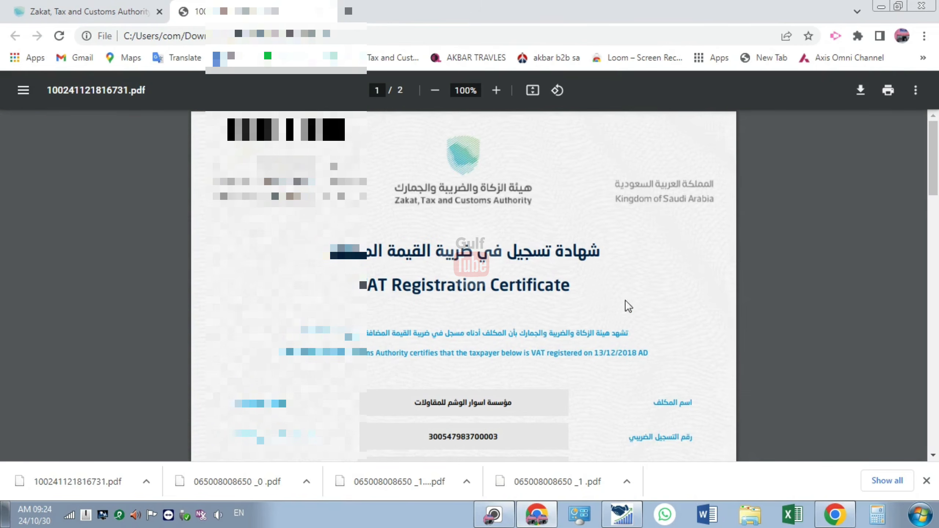
scroll(552, 363, down, 3)
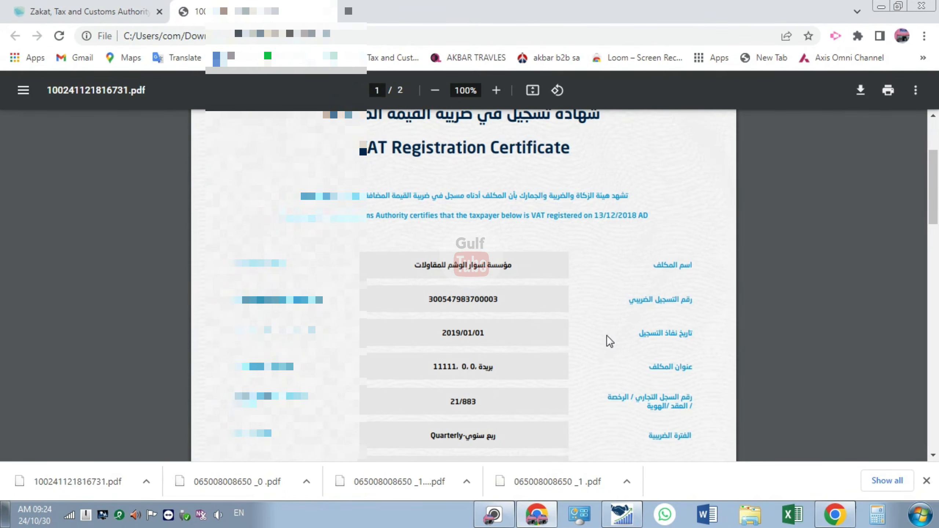
scroll(607, 336, down, 2)
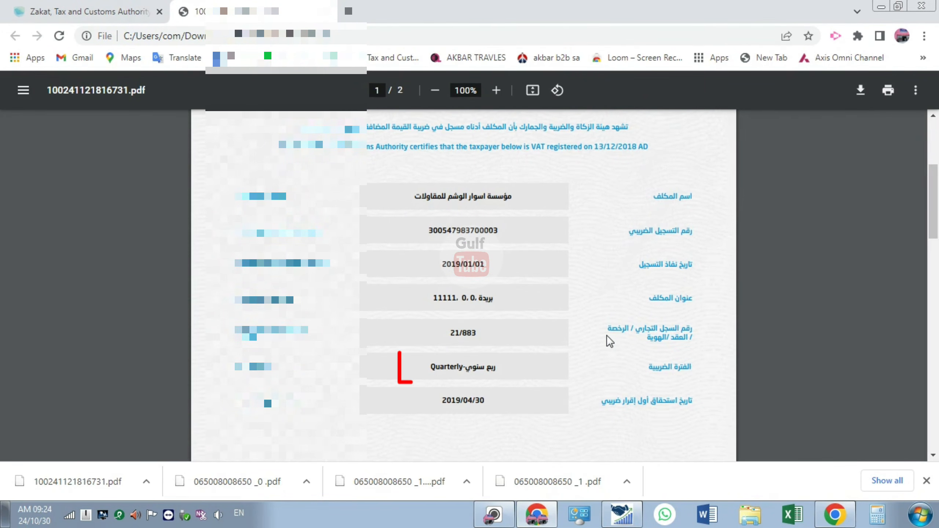